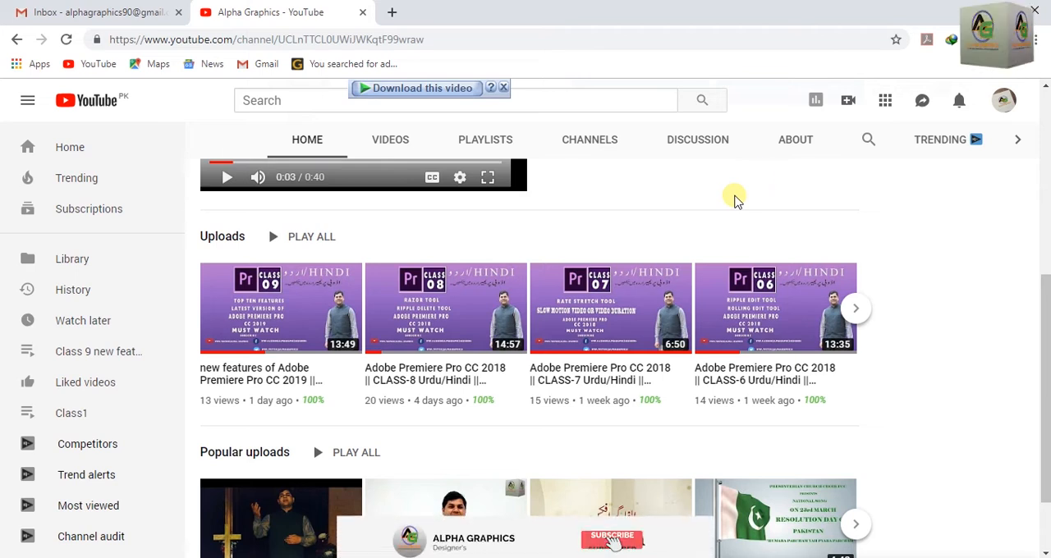
Step: Switch to Premiere Pro and import Pexels Videos 1993622.mp4 from the premiere pro title Video folder into the project
click(961, 18)
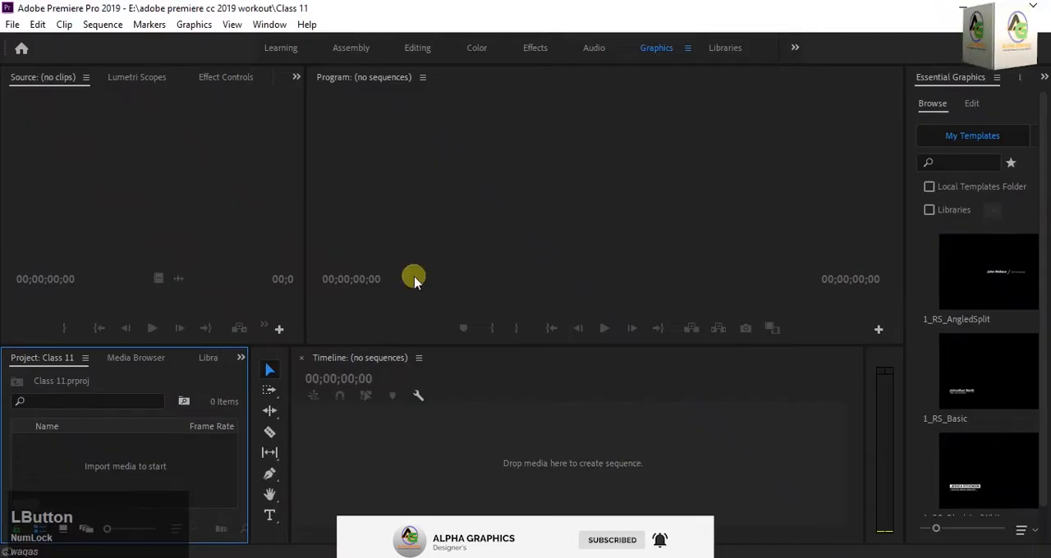
double_click(159, 473)
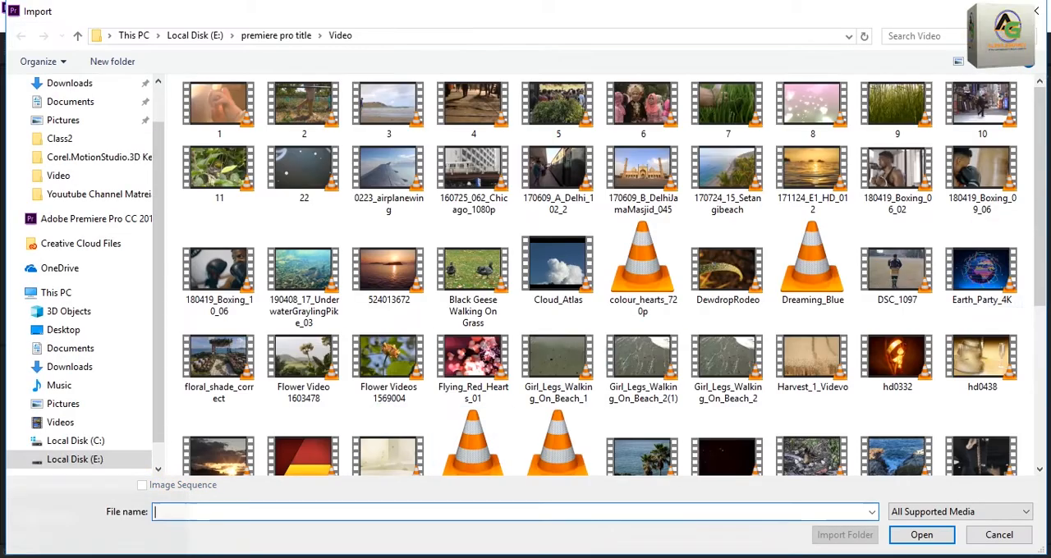
drag(1043, 209, 1043, 211)
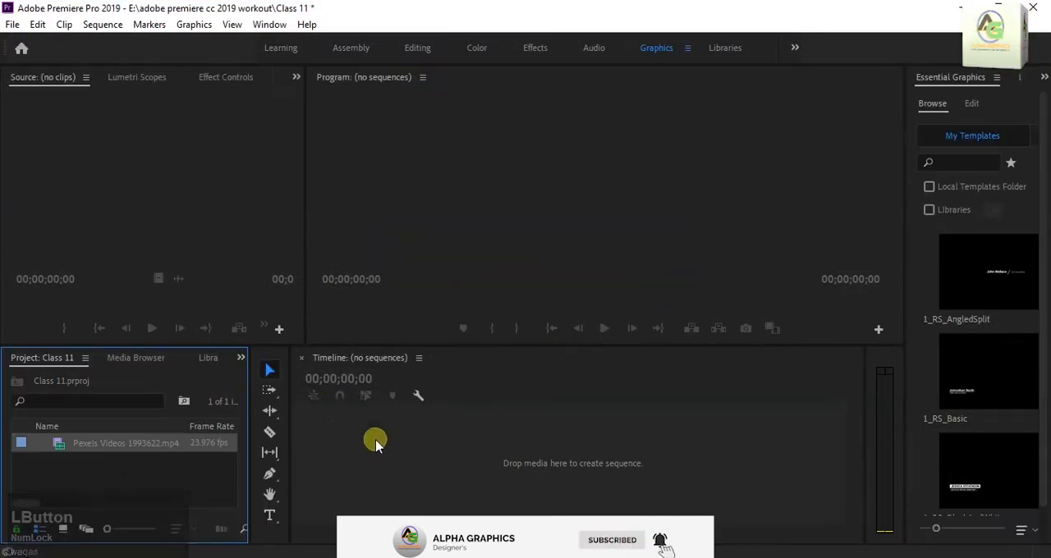
Step: Open the imported bridge clip in the Source monitor and place it on the empty timeline to create a sequence from it
double_click(56, 452)
drag(120, 214, 403, 456)
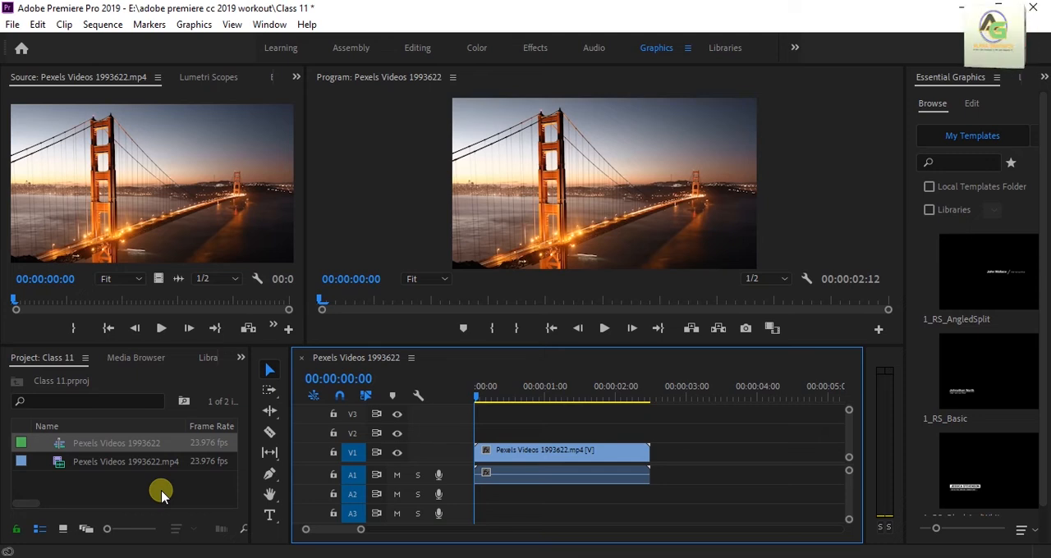
key(ctrl)
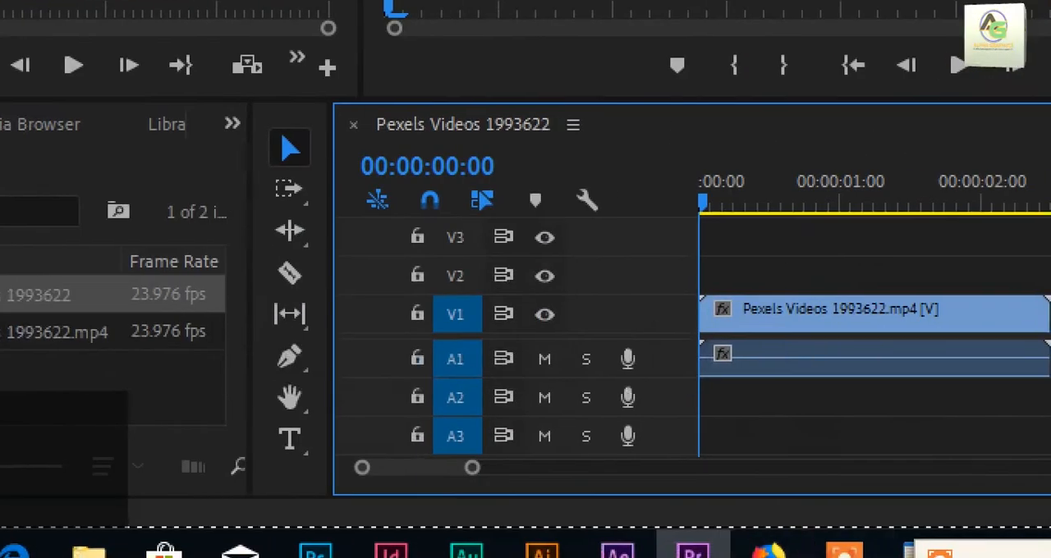
Step: Create a Black Video item at 1920 x 1080, 23.976 fps, with square pixels
right_click(197, 402)
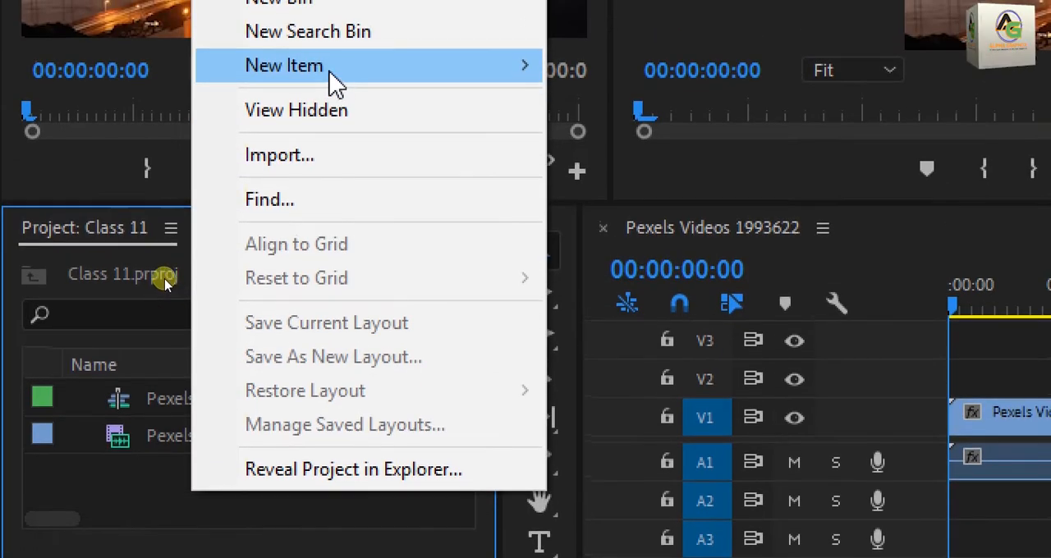
mouse_move(327, 105)
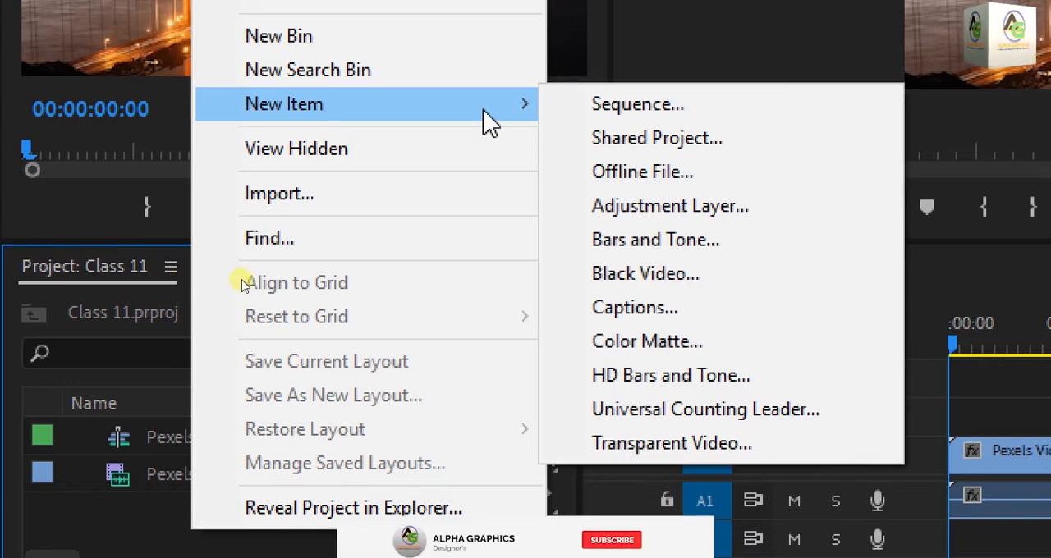
click(644, 279)
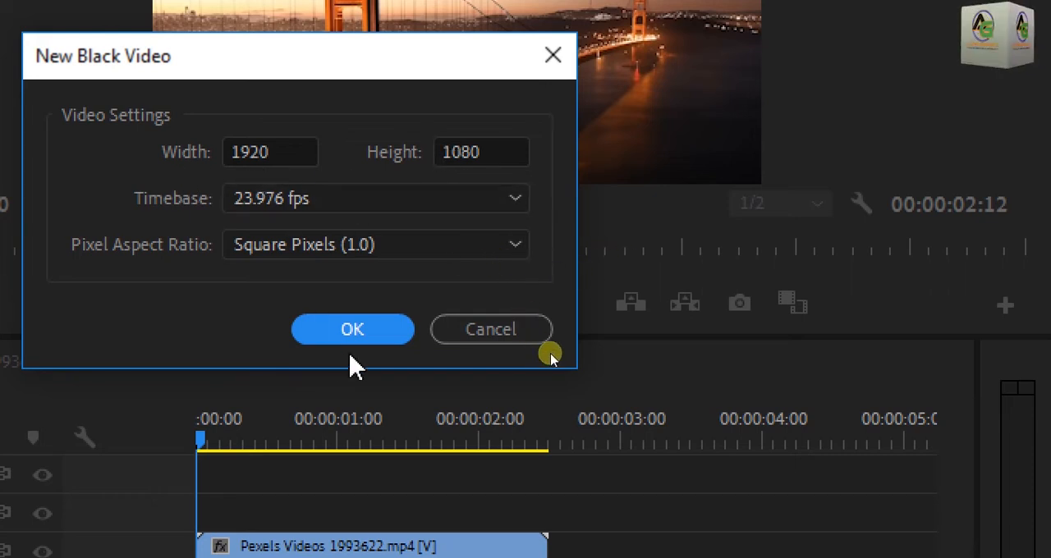
click(353, 330)
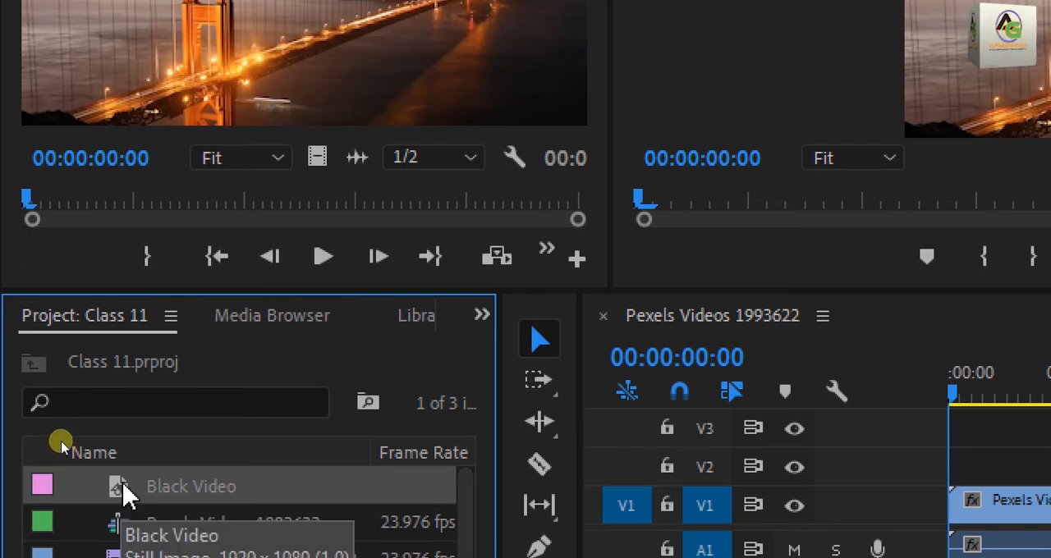
Step: Place the Black Video on track V2 above the bridge clip and trim its end to match the clip's end
drag(124, 493, 1019, 475)
drag(920, 461, 854, 465)
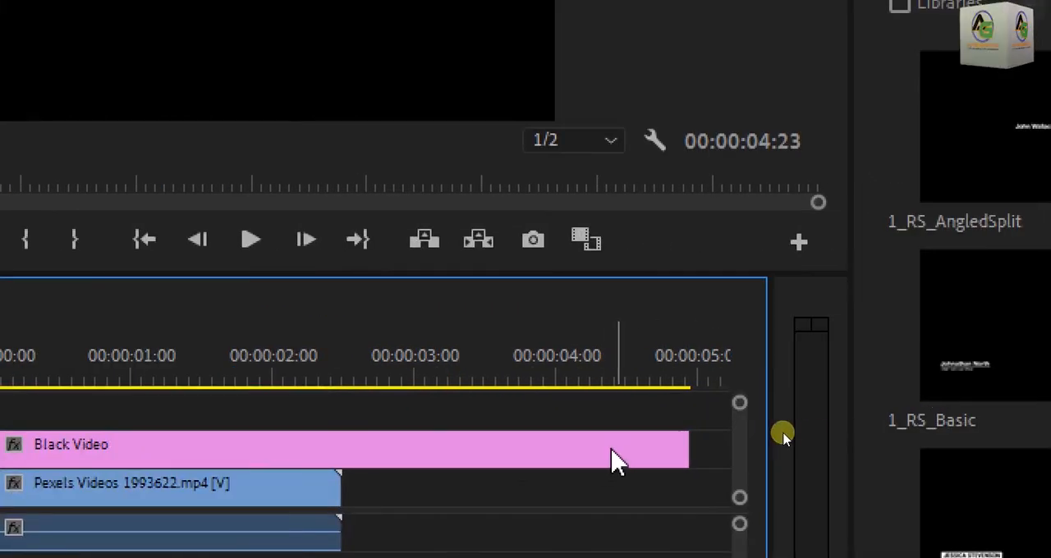
drag(676, 442, 344, 468)
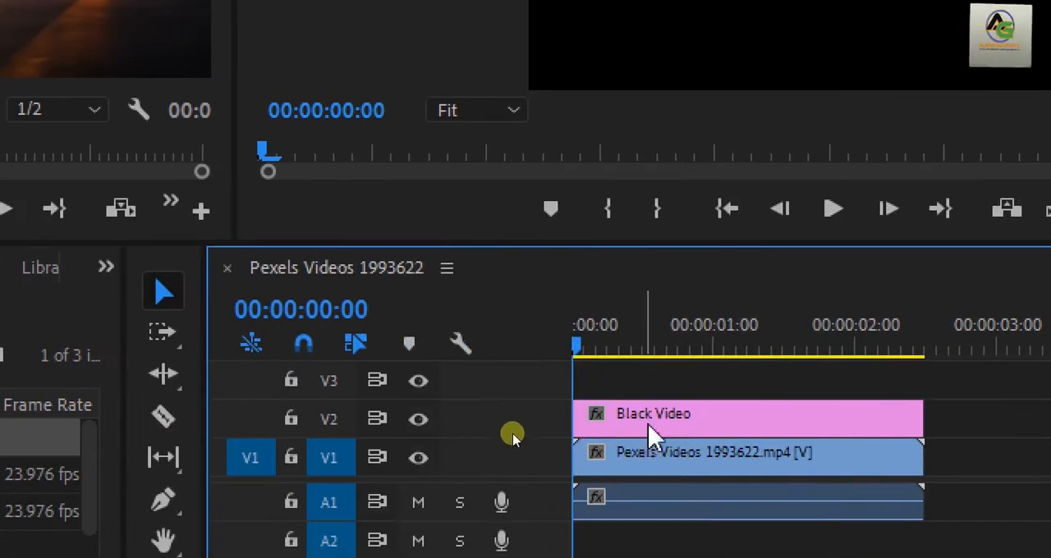
mouse_move(653, 417)
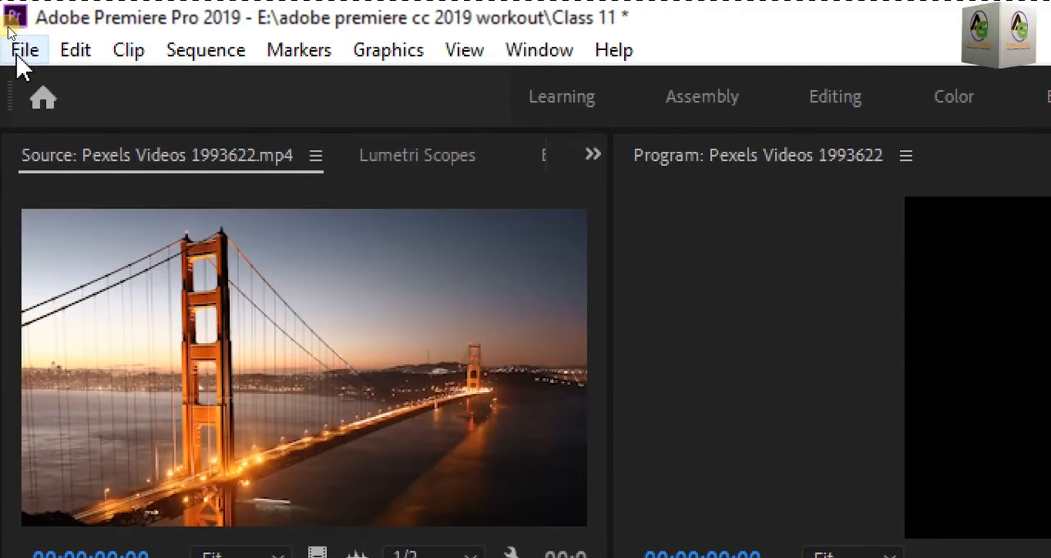
Step: Create a Legacy Title named Title 01 at 1920 x 1080, 23.976 fps, and reposition the title editor window
click(18, 52)
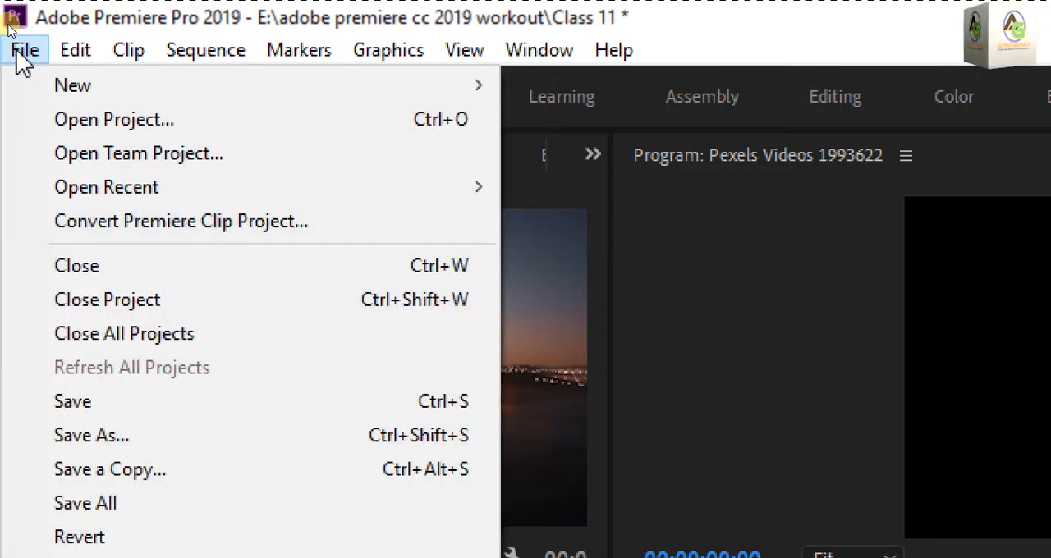
mouse_move(74, 100)
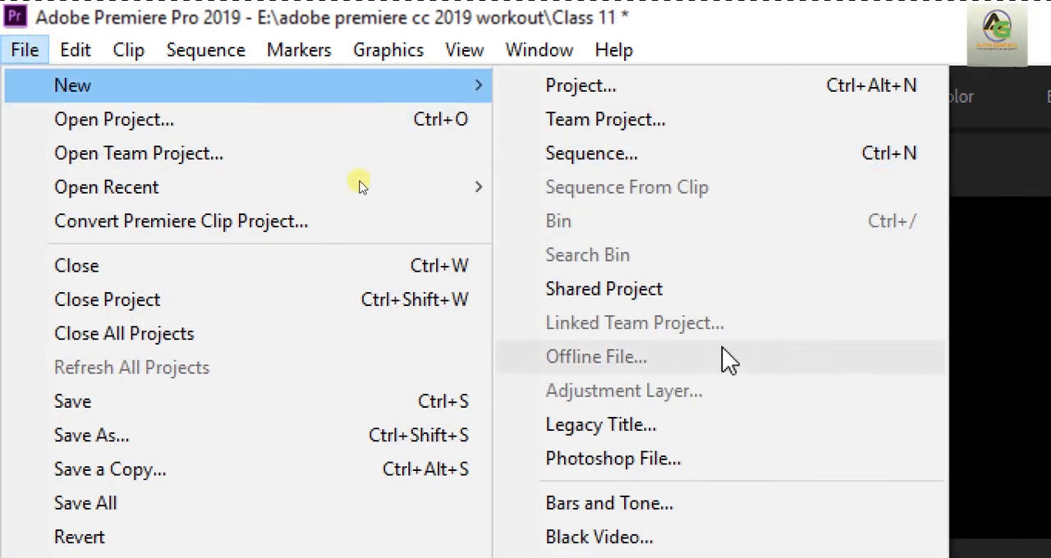
click(675, 444)
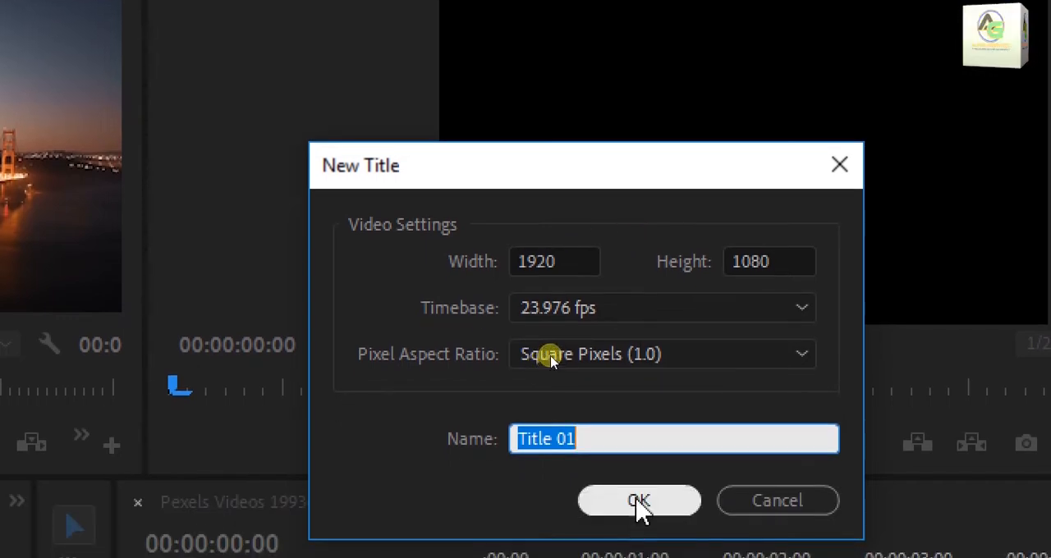
click(639, 503)
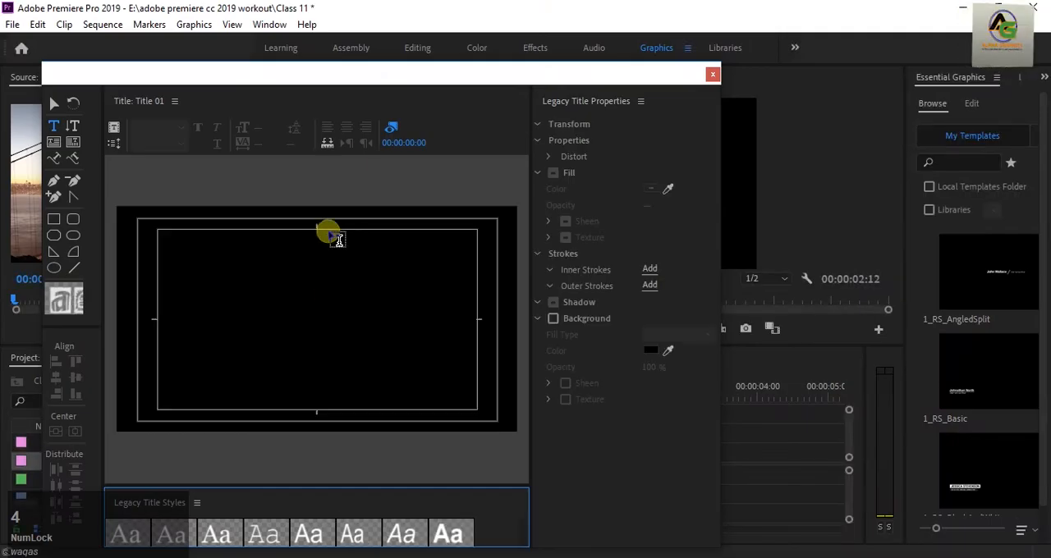
drag(326, 77, 488, 52)
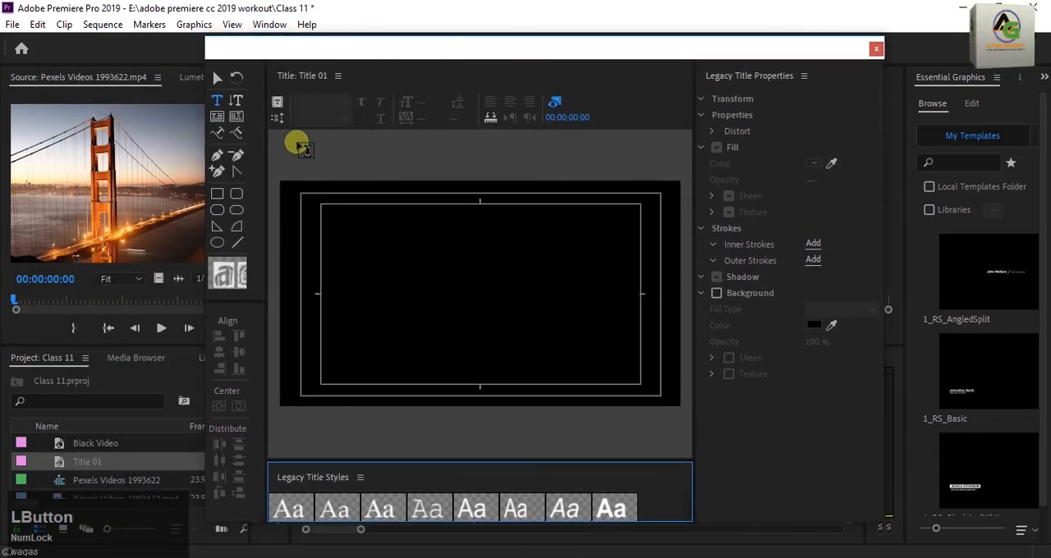
Step: Add the text "ALPHA GRAPHICS" to the title canvas and select it as an object
click(378, 272)
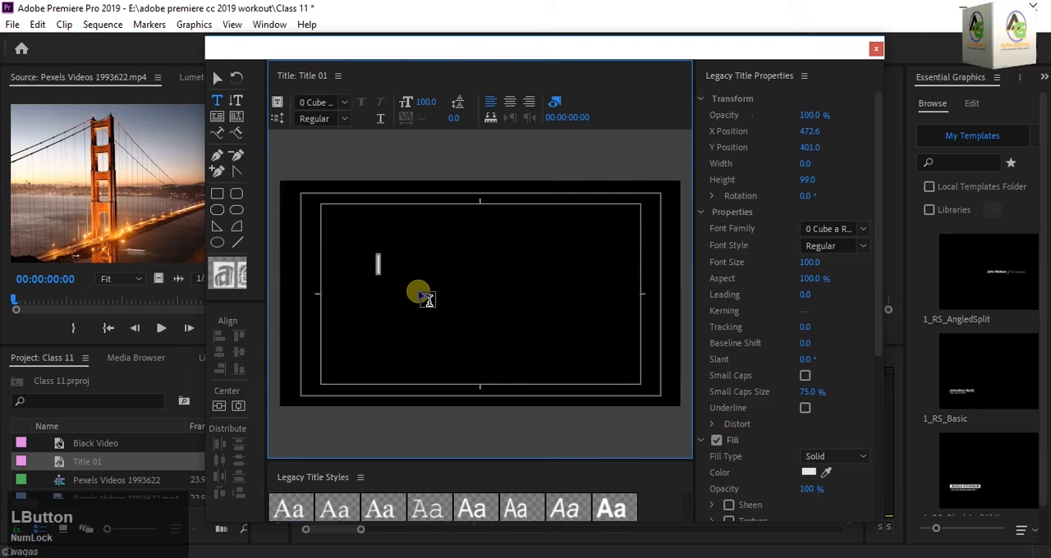
key(Caps_Lock)
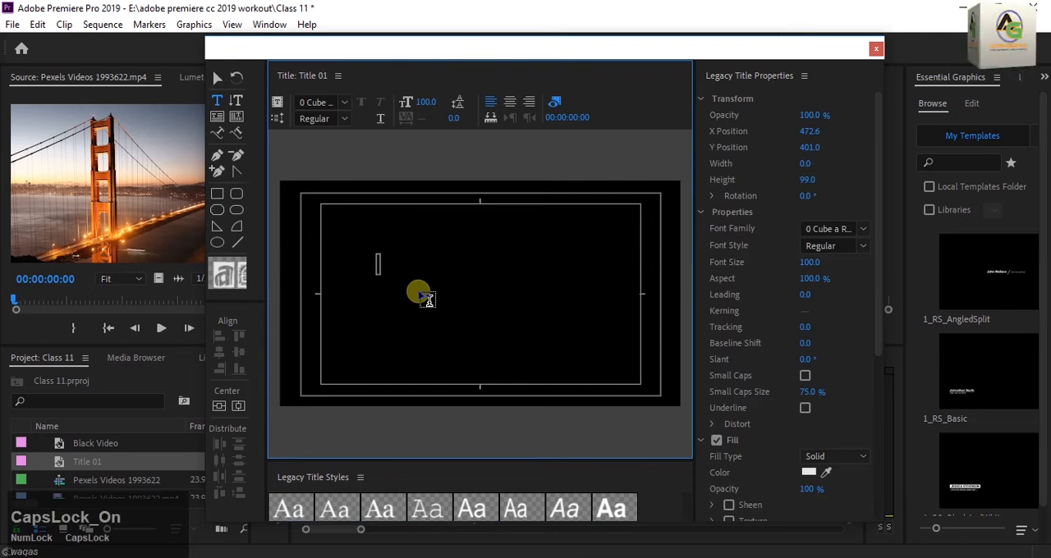
text(ALPH)
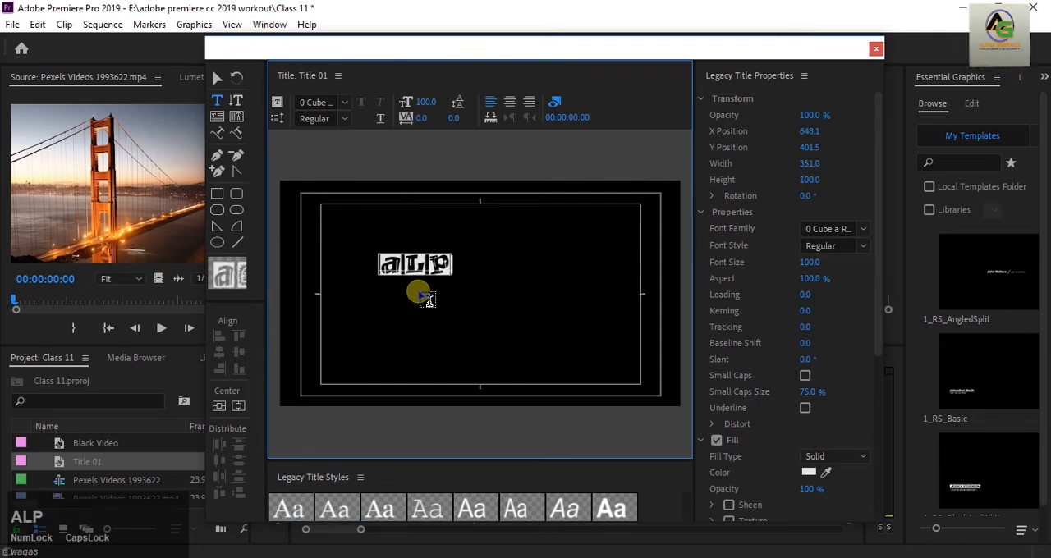
text(A GRAPHICS)
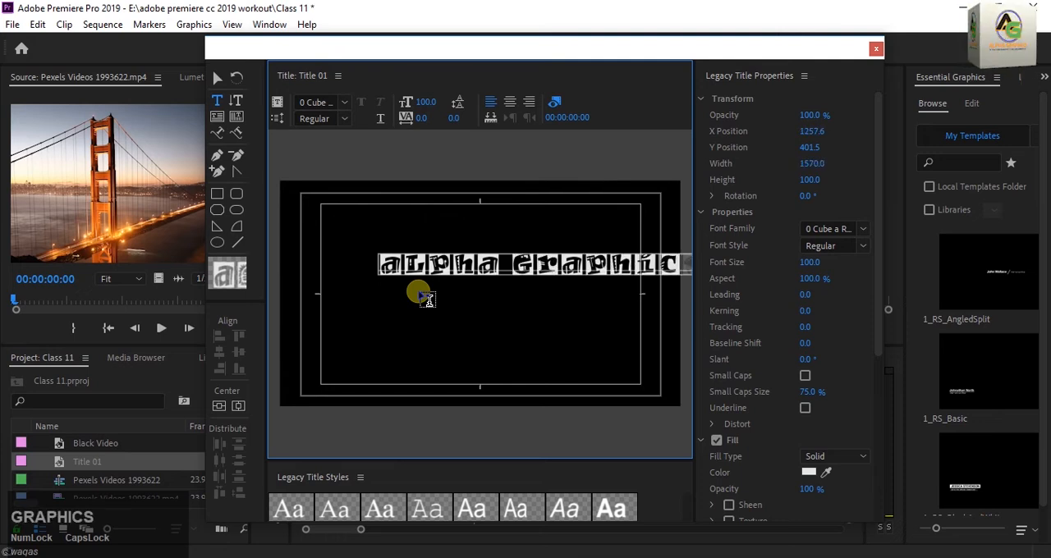
key(ctrl+a)
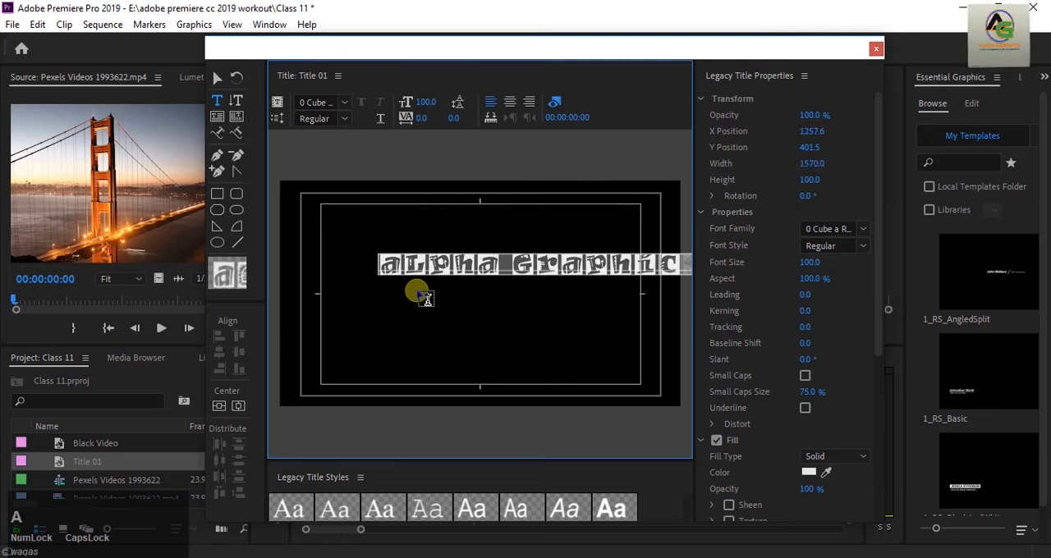
click(217, 78)
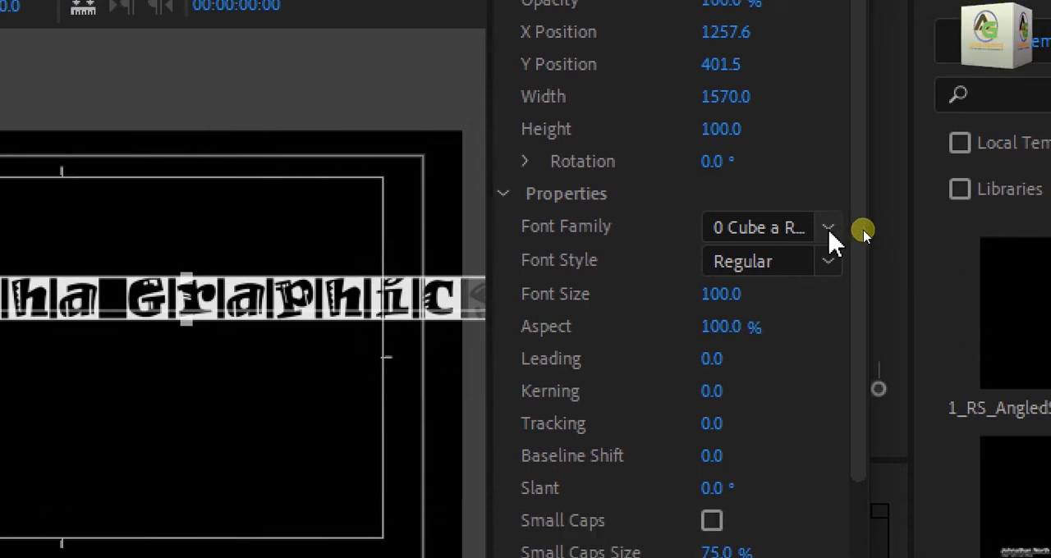
click(828, 230)
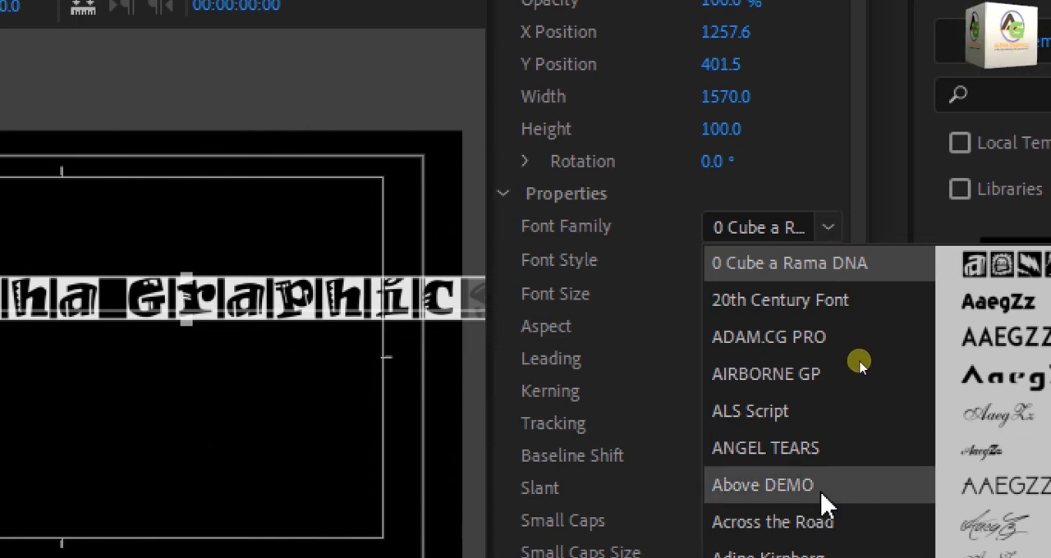
scroll(772, 472, down, 5)
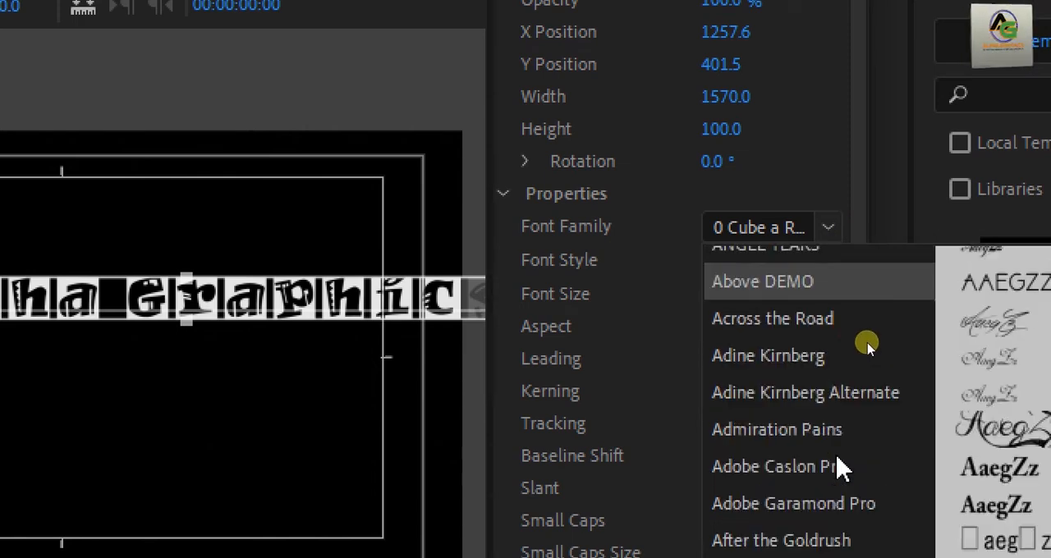
scroll(813, 515, down, 5)
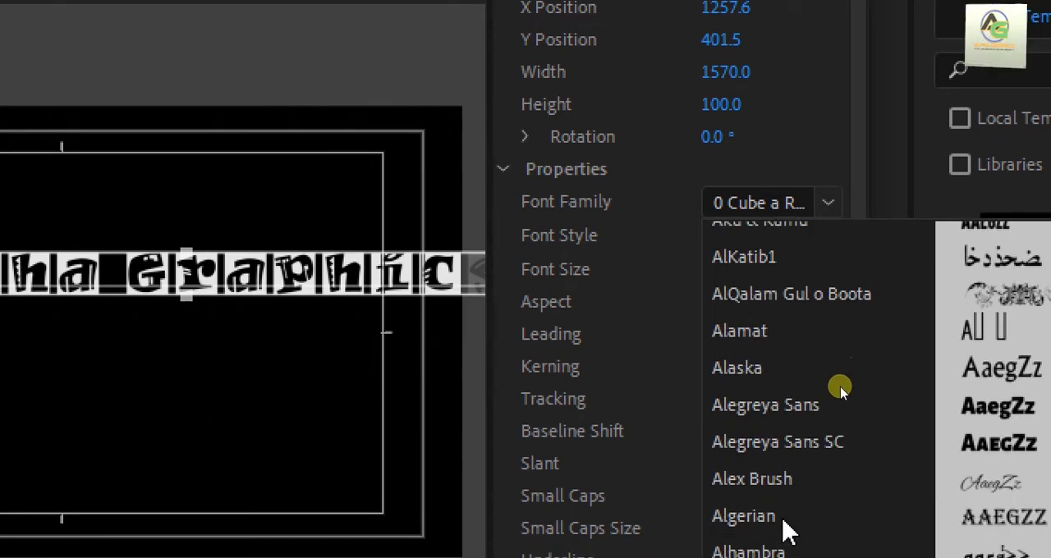
scroll(837, 220, down, 2)
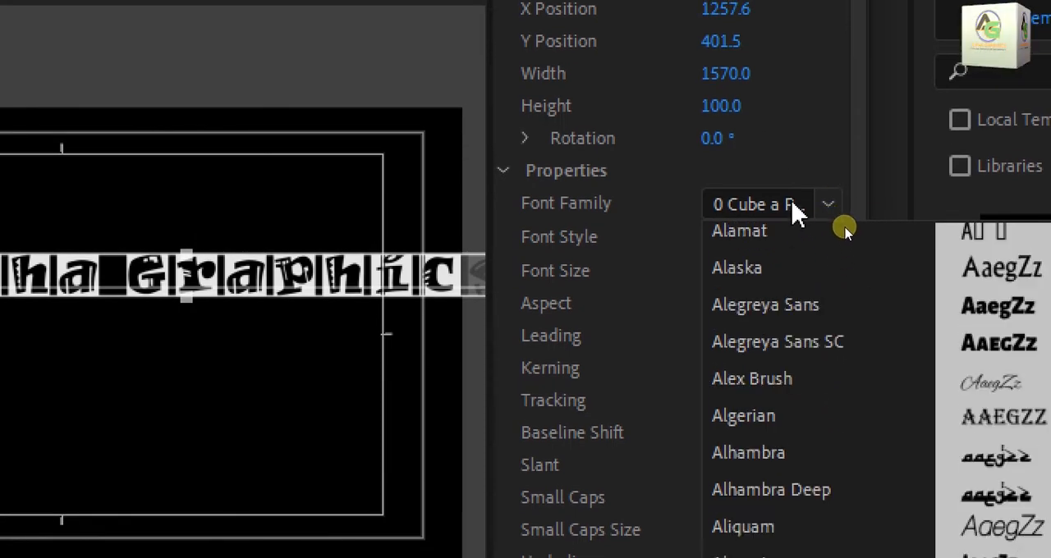
scroll(821, 231, down, 3)
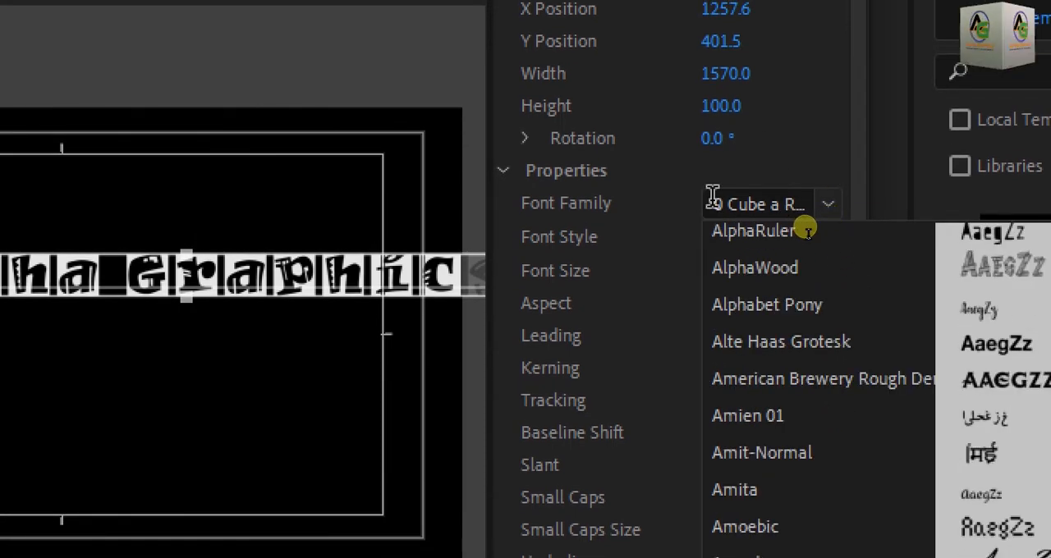
drag(712, 198, 846, 207)
text(ADAM.CG PR)
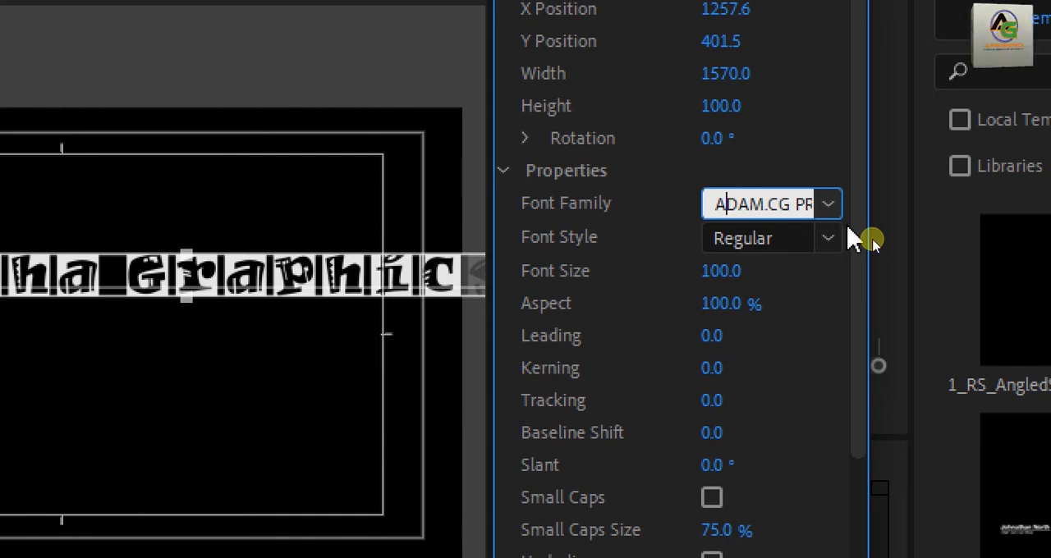
Step: Look up the fonts starting with S and set the title text's font family to the SF Distant typeface
drag(717, 200, 887, 215)
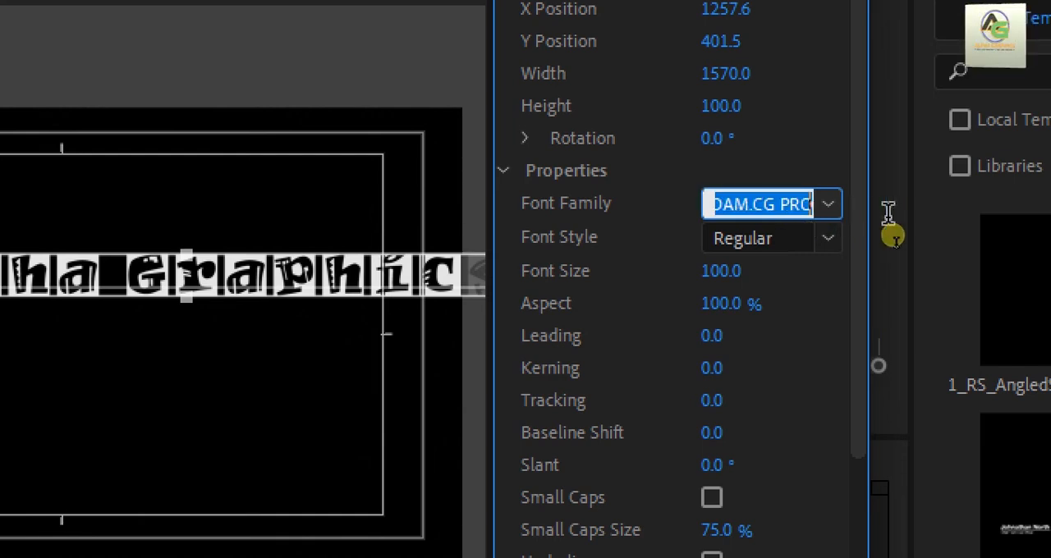
key(BackSpace)
text(A)
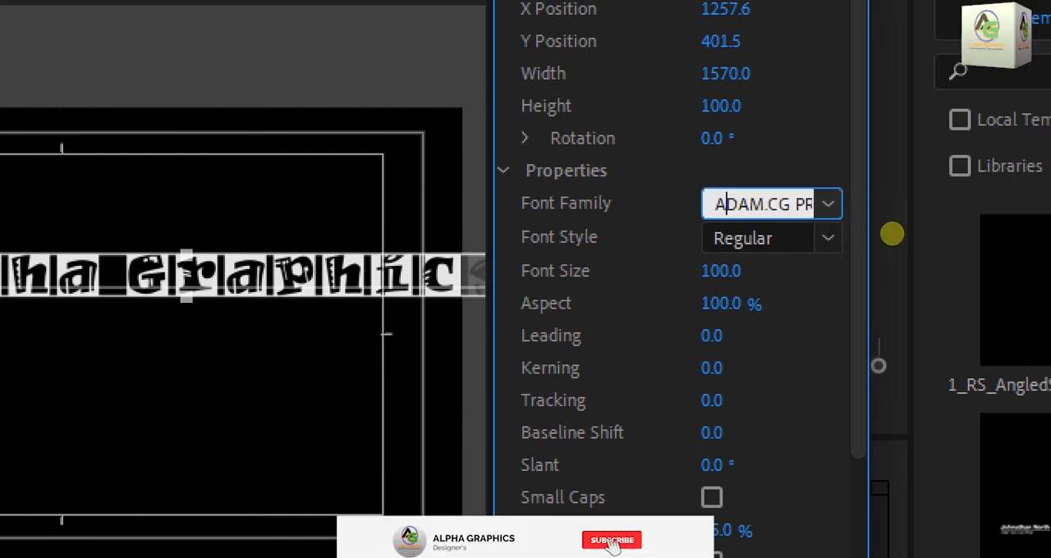
key(BackSpace)
text(E)
key(BackSpace)
text(Segoe MDL2)
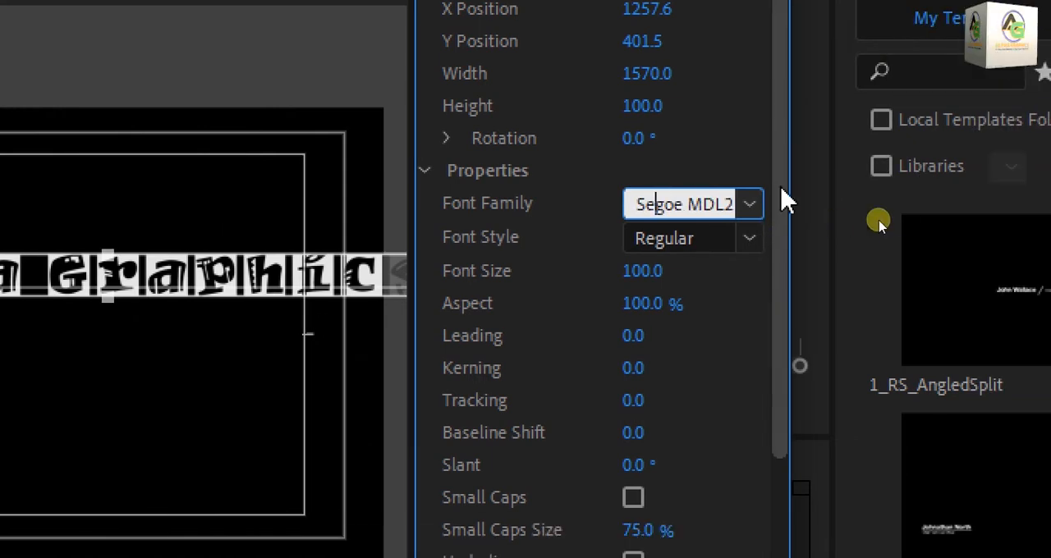
click(755, 205)
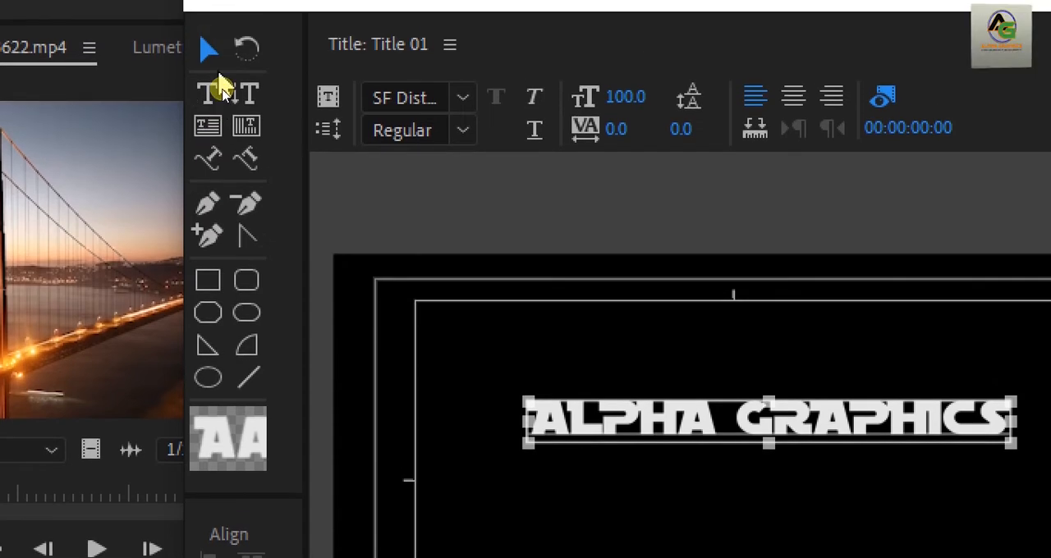
Step: Set the font size of the ALPHA GRAPHICS text to 112
click(210, 51)
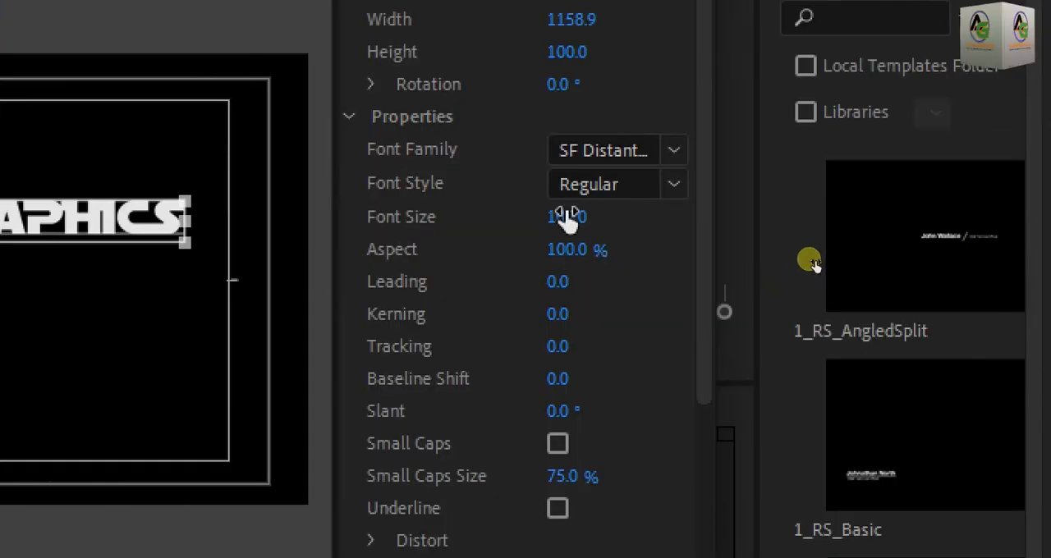
drag(567, 217, 575, 217)
drag(811, 263, 815, 263)
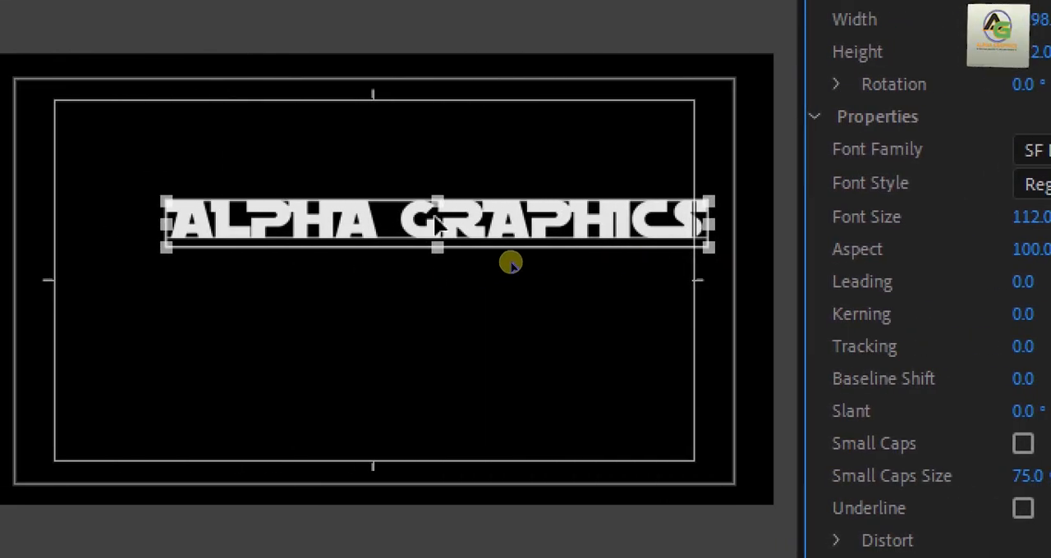
Step: Centre the ALPHA GRAPHICS text horizontally in the upper half of the canvas, resized to about 1387 x 171, and close the title editor
drag(387, 225, 346, 242)
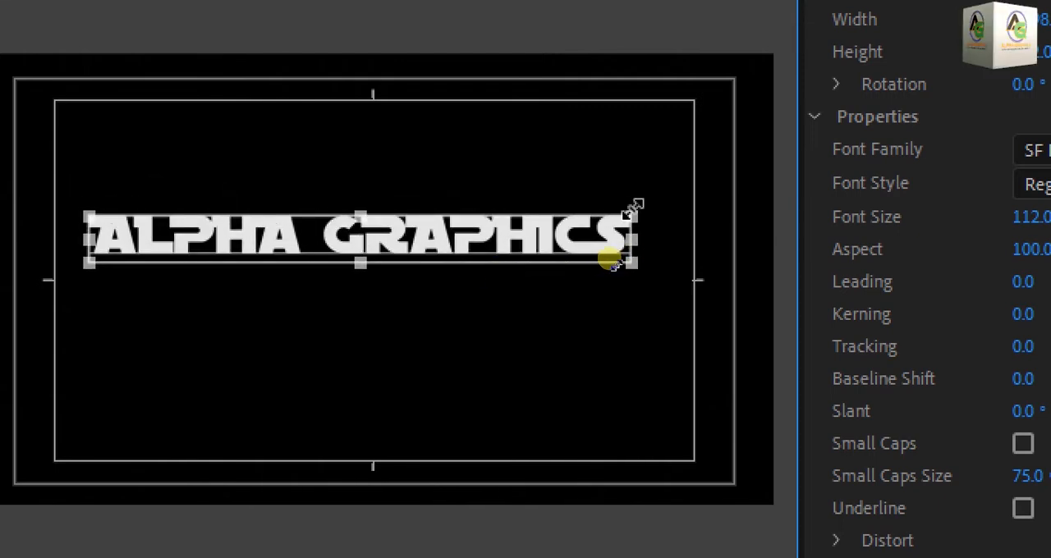
drag(610, 258, 630, 269)
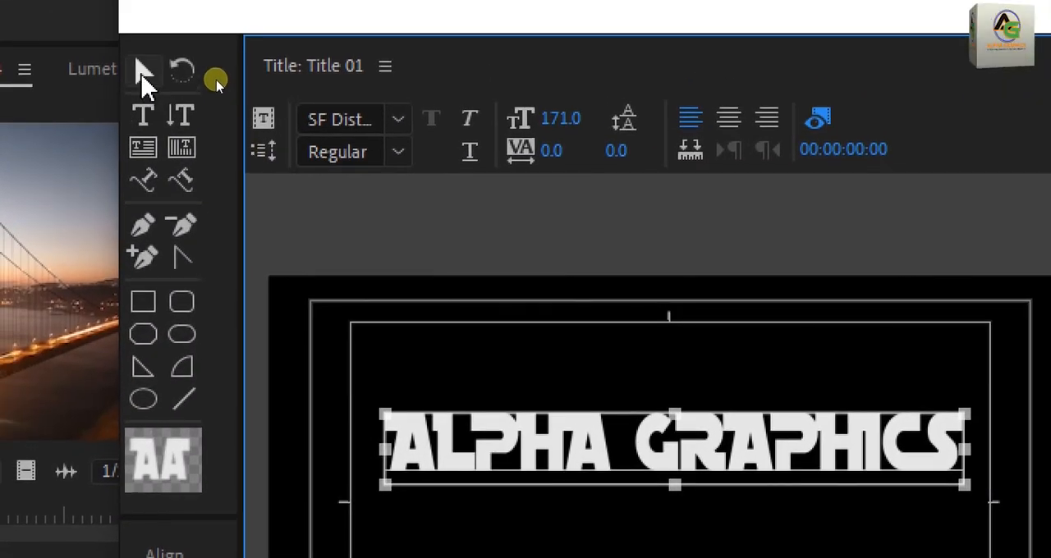
click(128, 39)
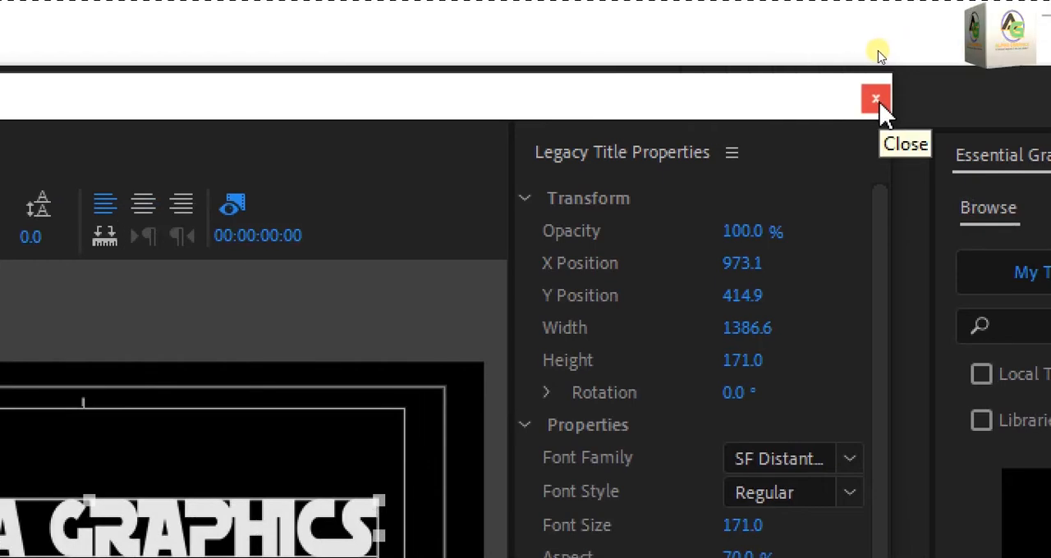
click(867, 111)
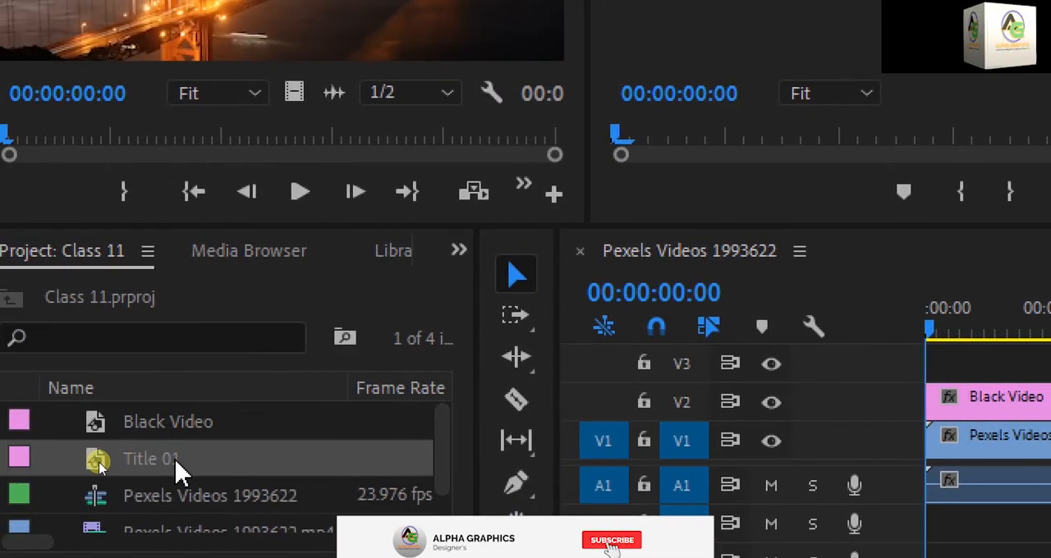
Step: Place Title 01 on track V3 from the sequence start, trimmed to the length of the clips below, and preview the sequence
click(145, 468)
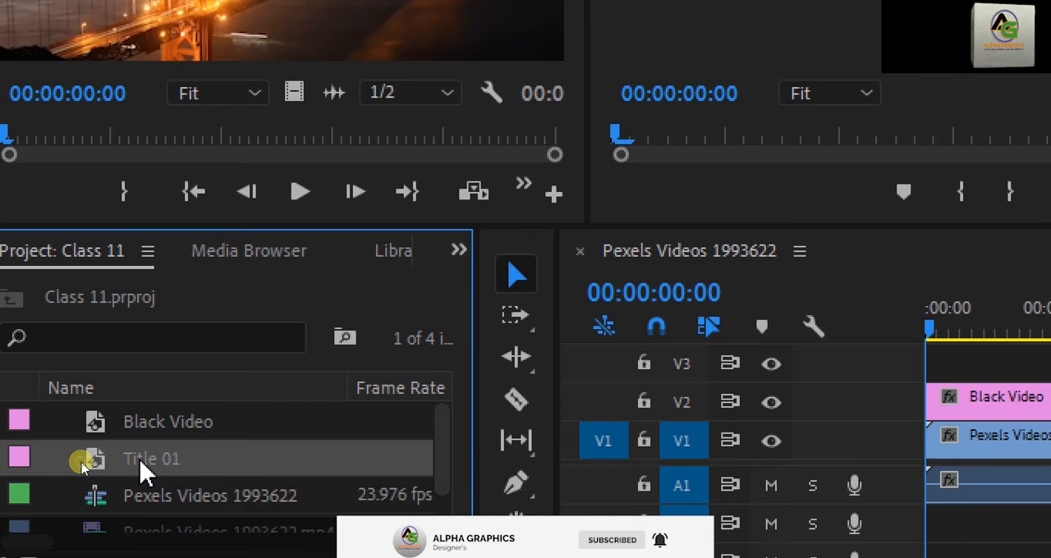
drag(144, 468, 698, 369)
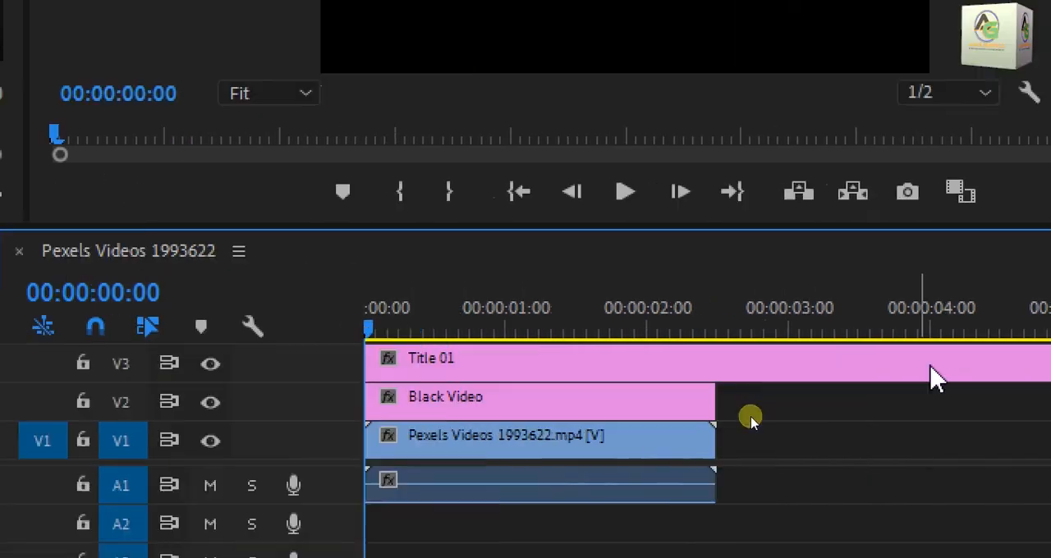
drag(914, 353, 567, 365)
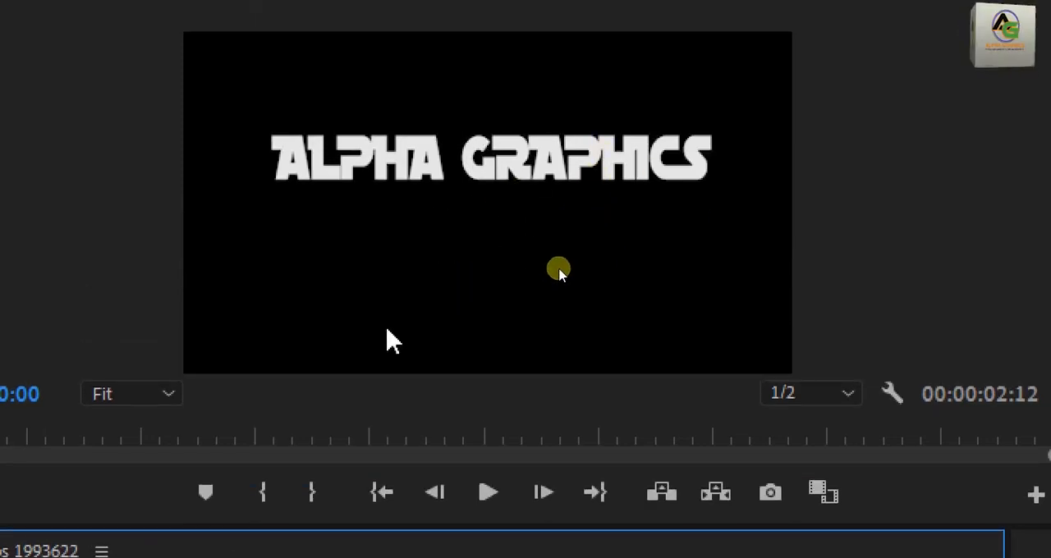
click(488, 493)
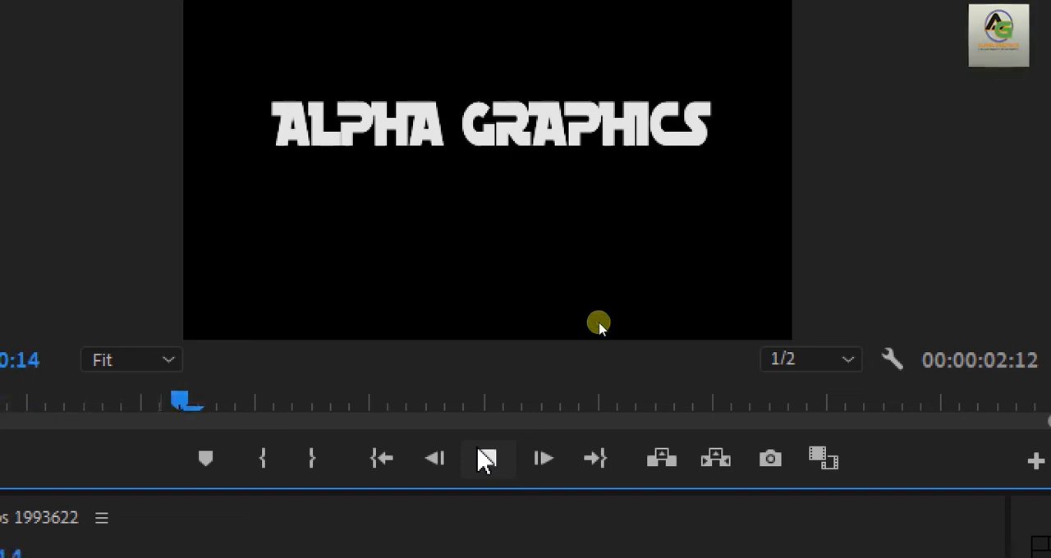
click(485, 460)
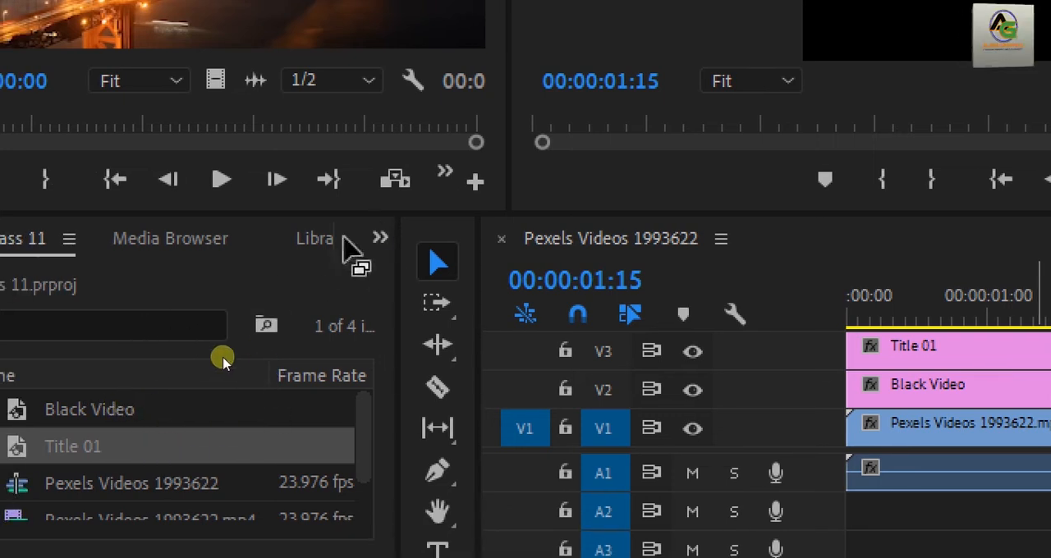
Step: Search the effects for TRACK and apply Track Matte Key to the Black Video clip on track V2
click(381, 238)
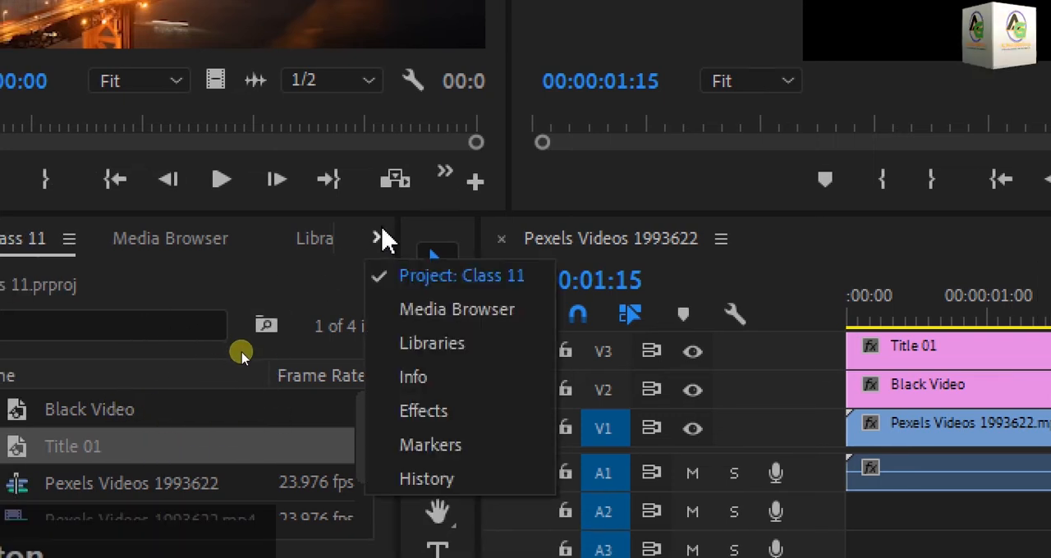
click(436, 413)
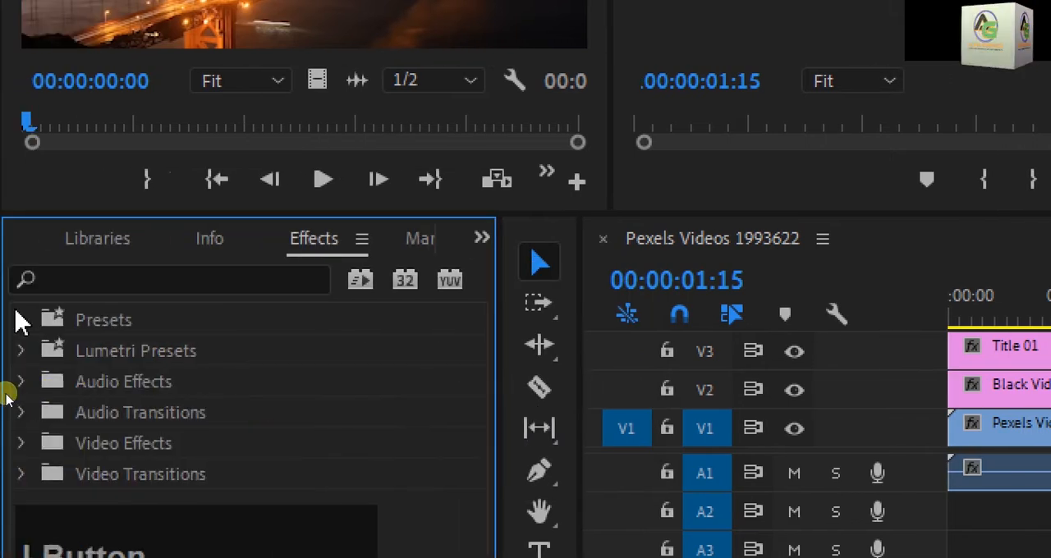
click(144, 280)
text(TRAC)
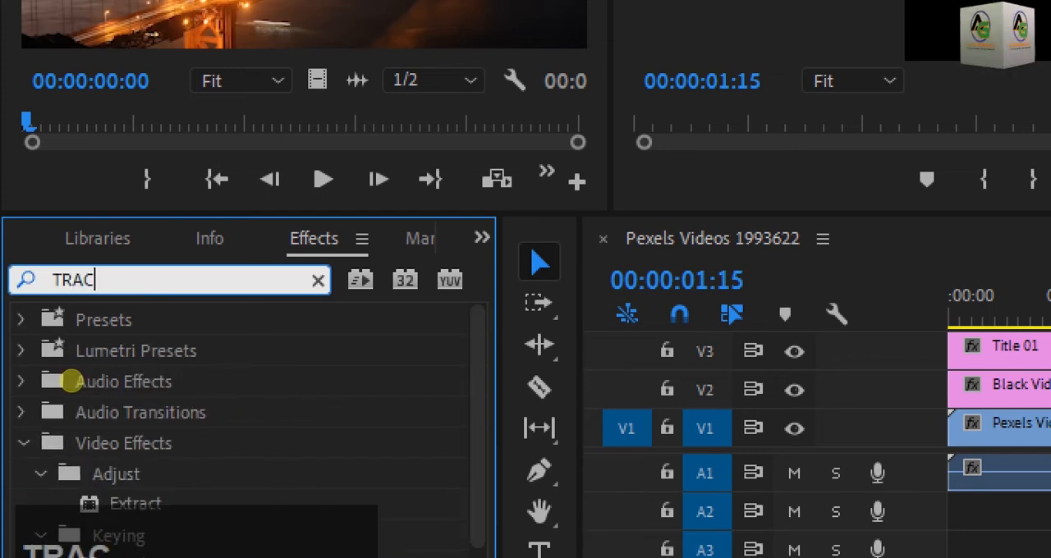
text(K)
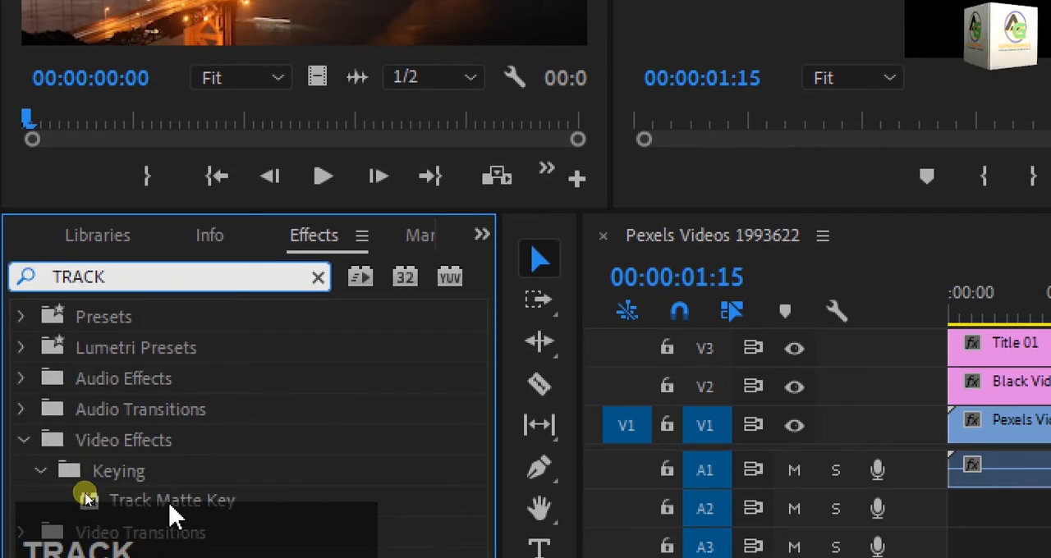
drag(166, 516, 1050, 397)
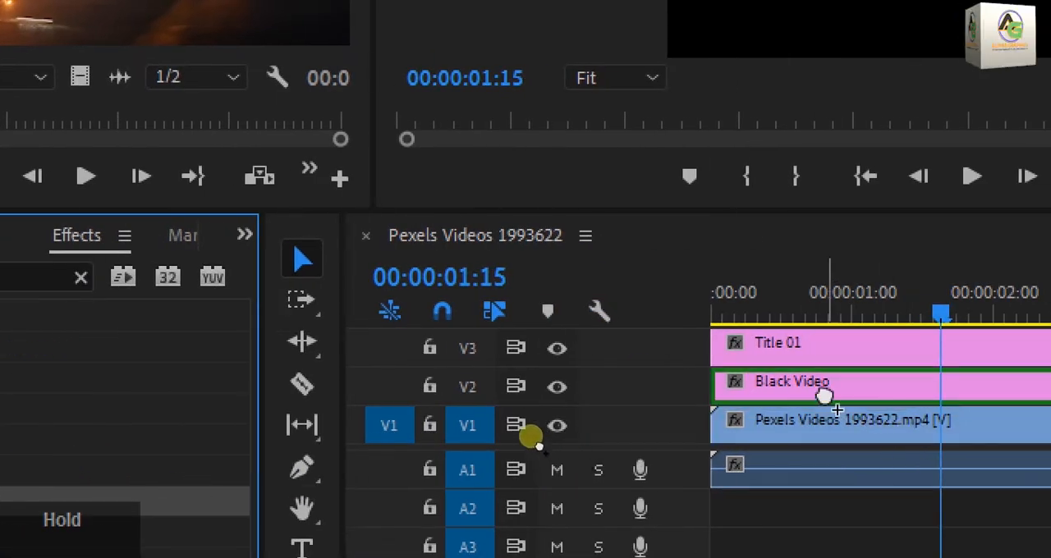
drag(823, 397, 822, 384)
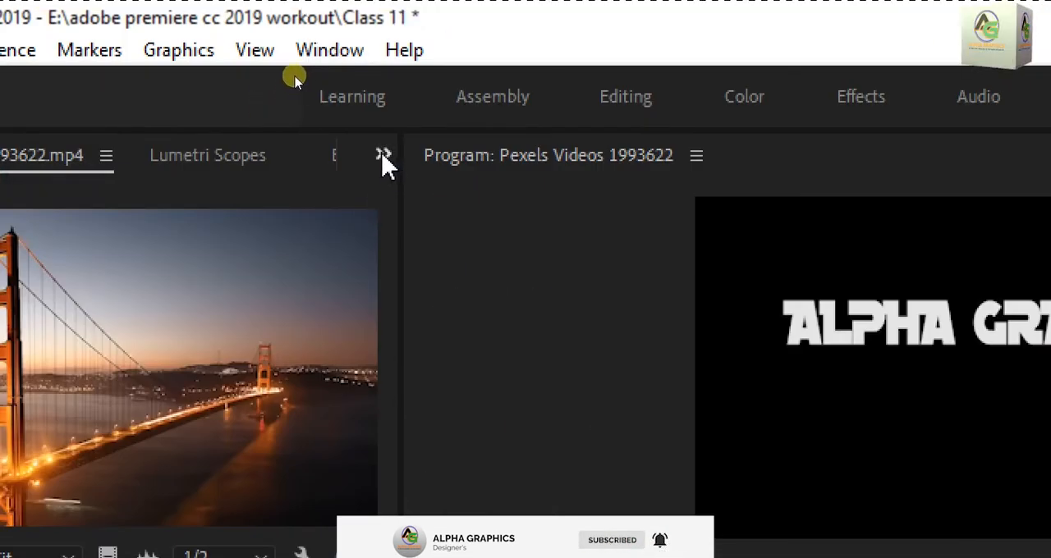
Step: Show the Black Video clip's effect controls and set the Track Matte Key matte to Video 3
click(384, 157)
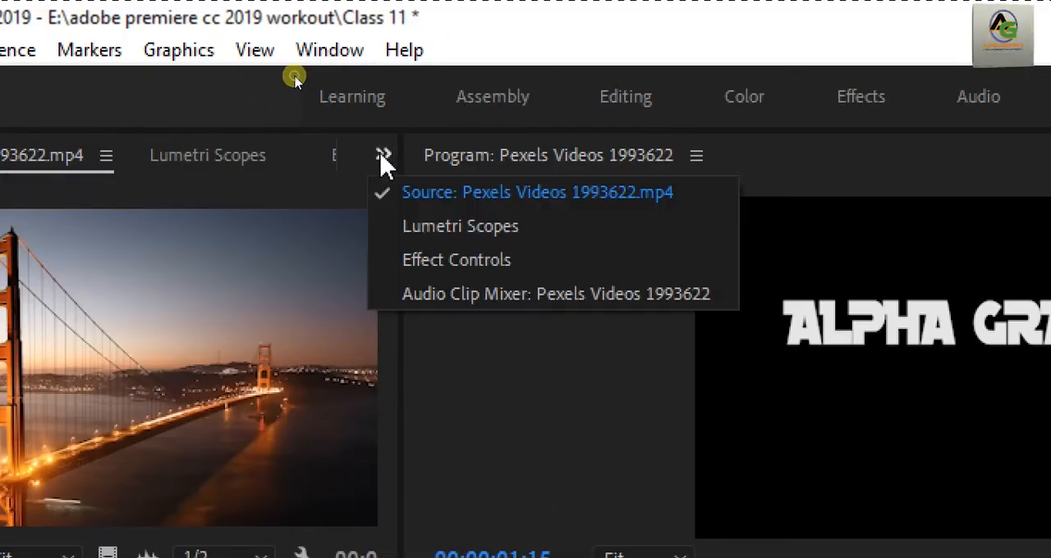
click(458, 274)
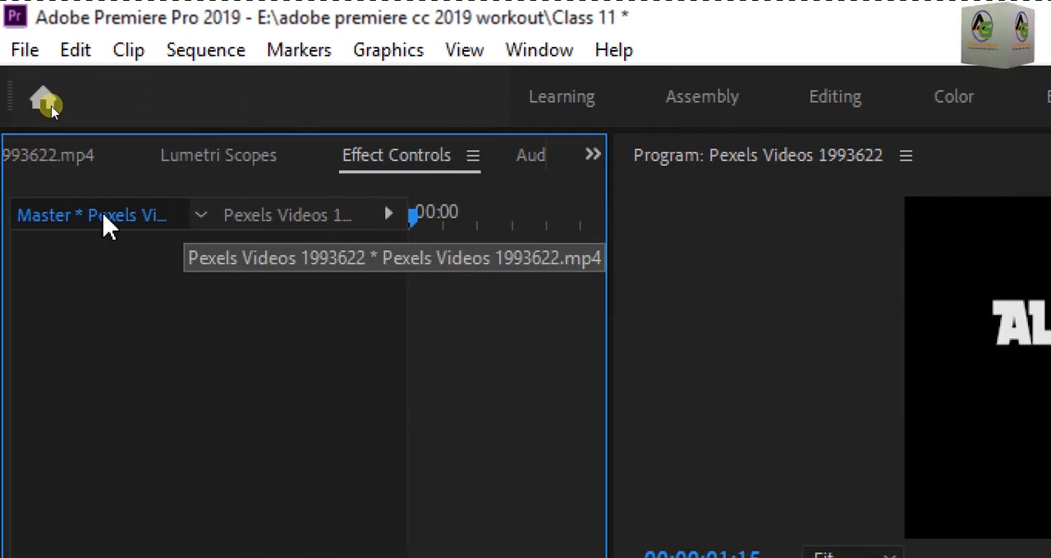
click(191, 222)
click(254, 217)
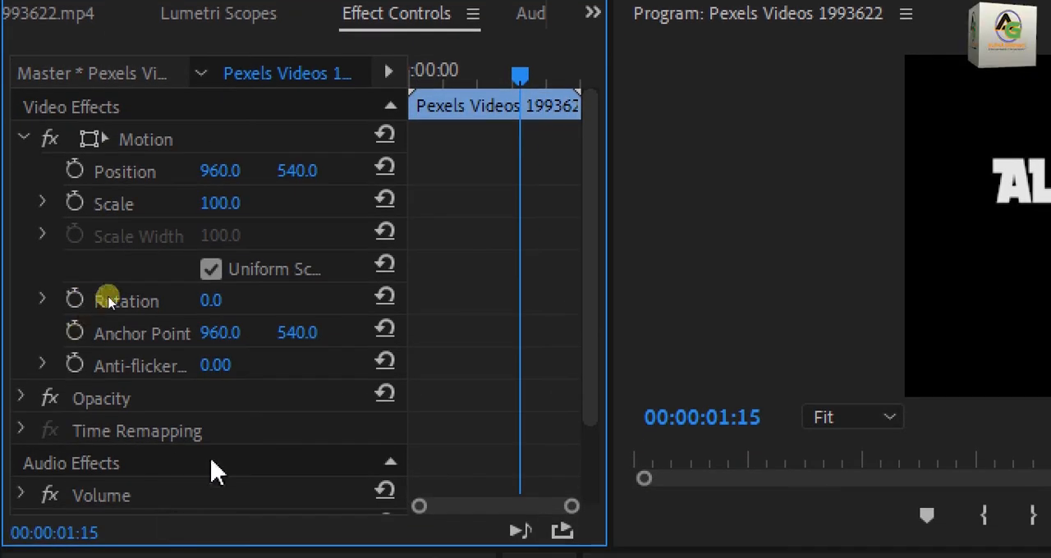
scroll(232, 261, down, 3)
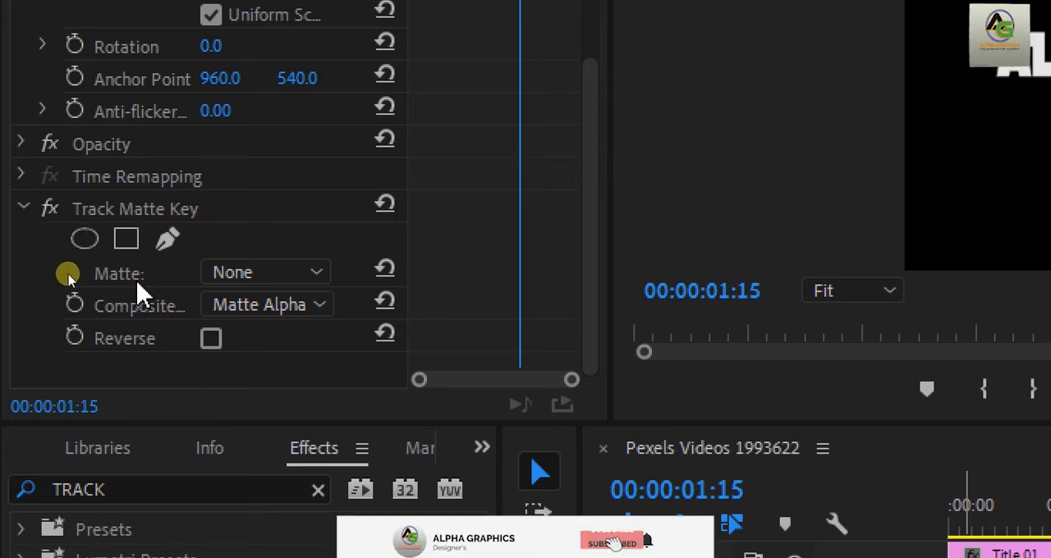
click(294, 277)
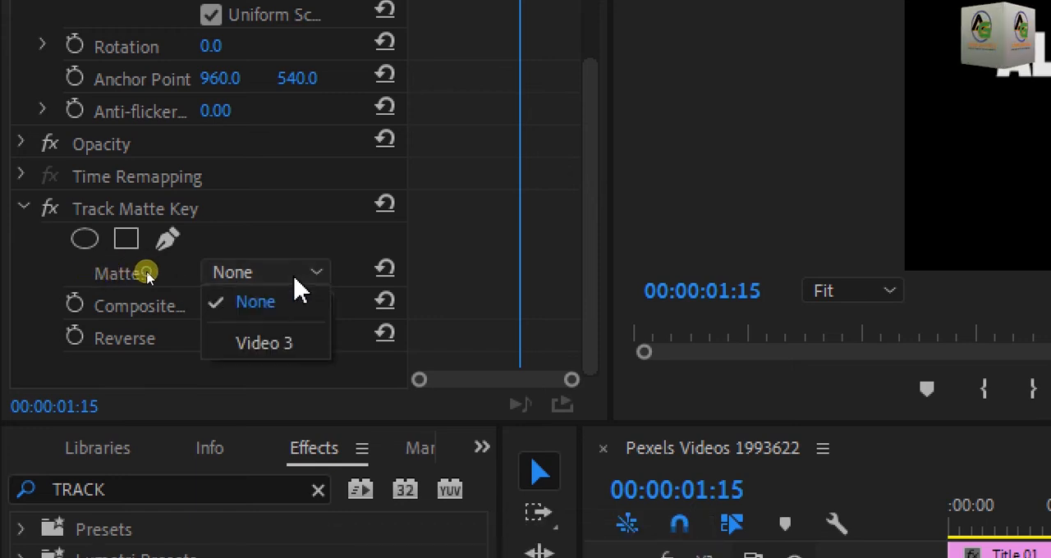
click(283, 355)
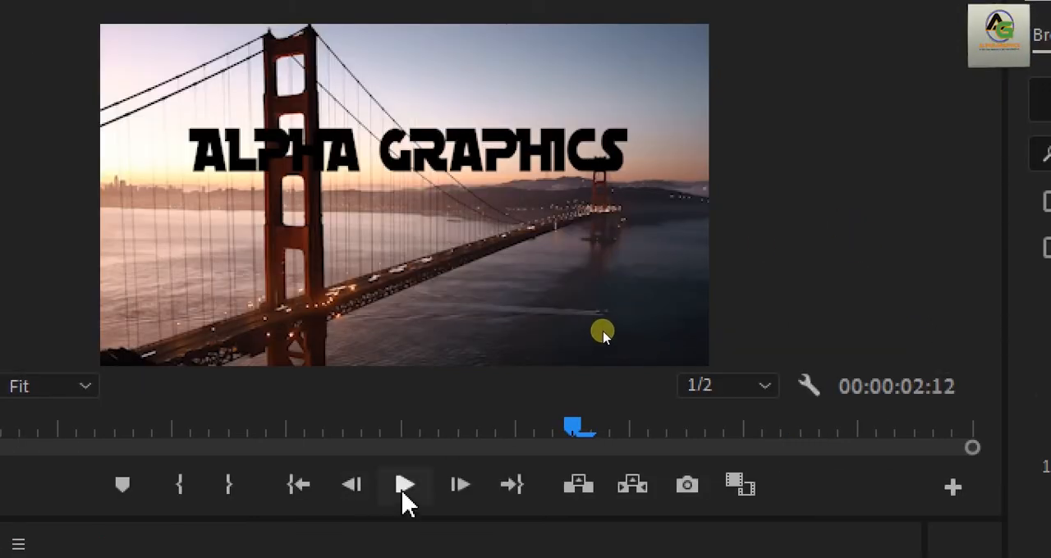
Step: Play back the sequence to review the track matte effect on the title and bridge footage
click(404, 491)
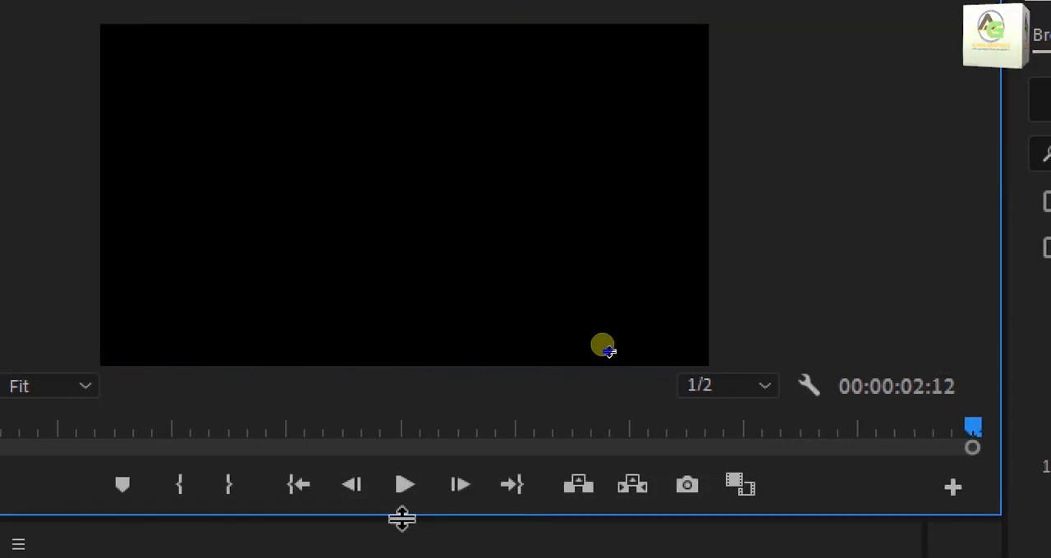
click(404, 487)
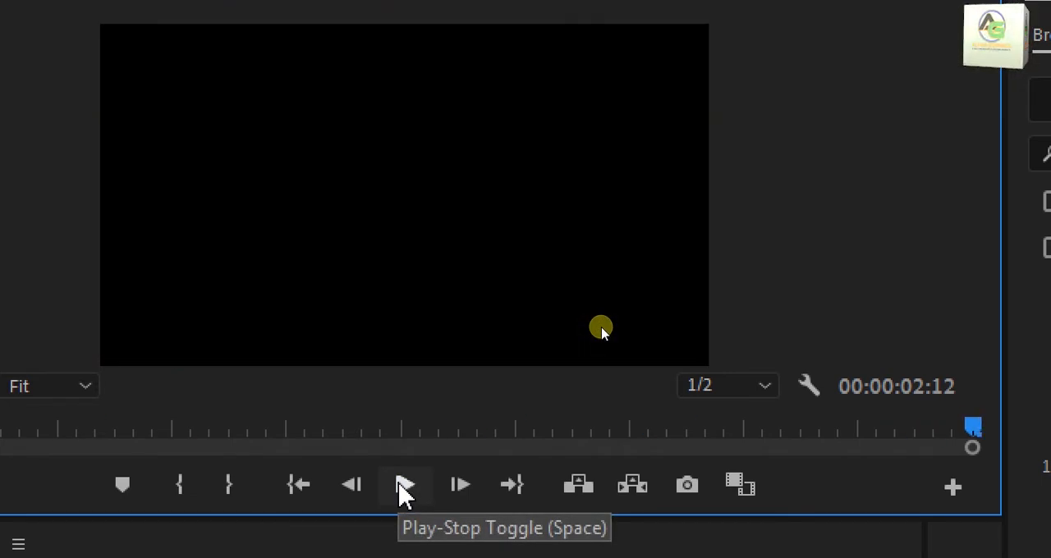
click(402, 485)
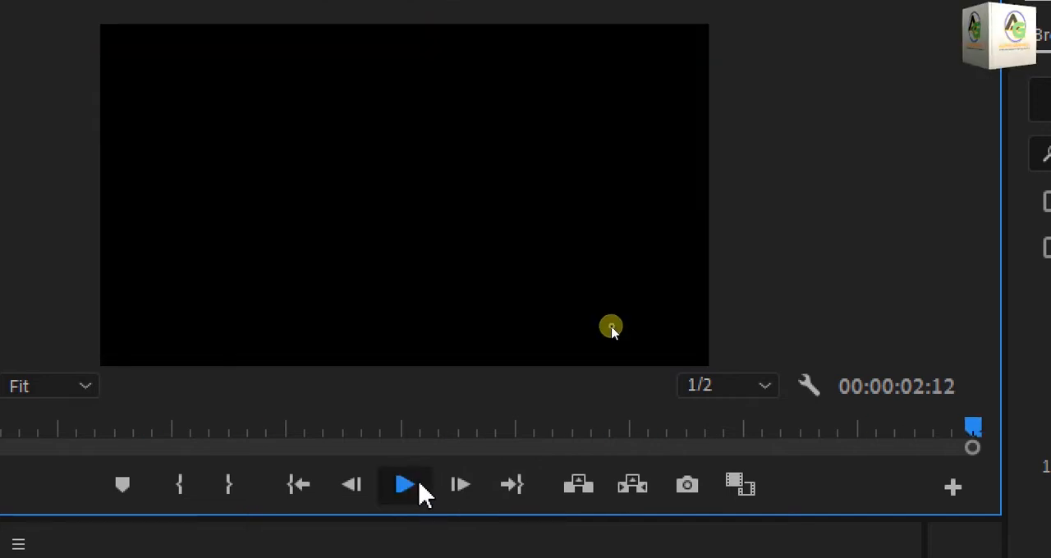
click(421, 495)
click(411, 489)
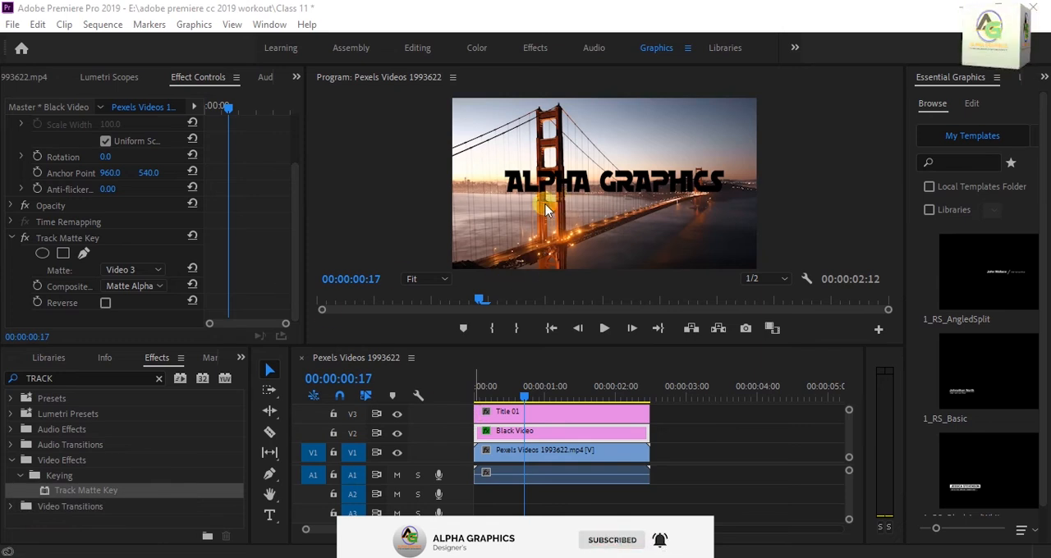
Step: Enable Reverse in the Black Video clip's Track Matte Key and view the Title 01 clip's Motion settings
click(238, 239)
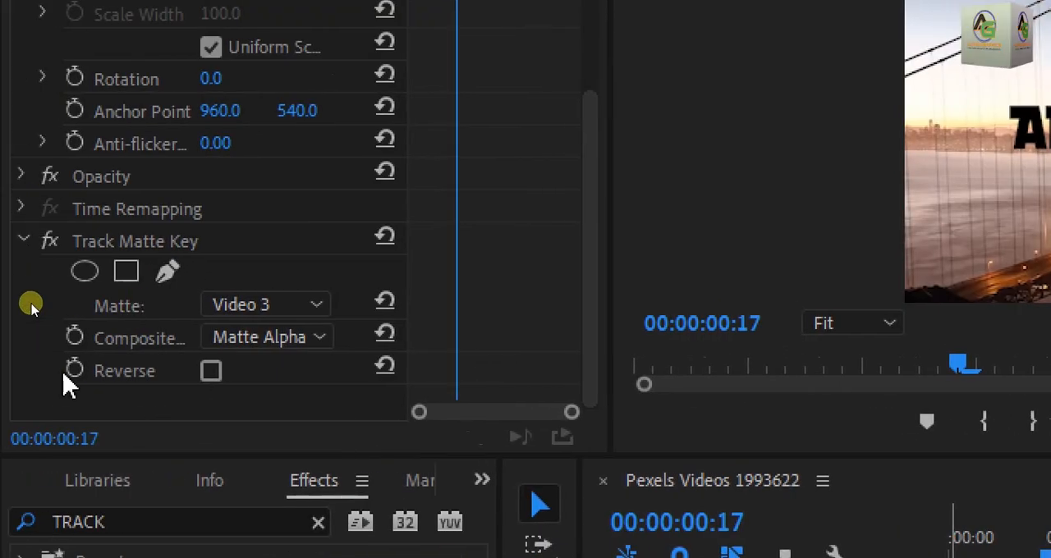
click(211, 372)
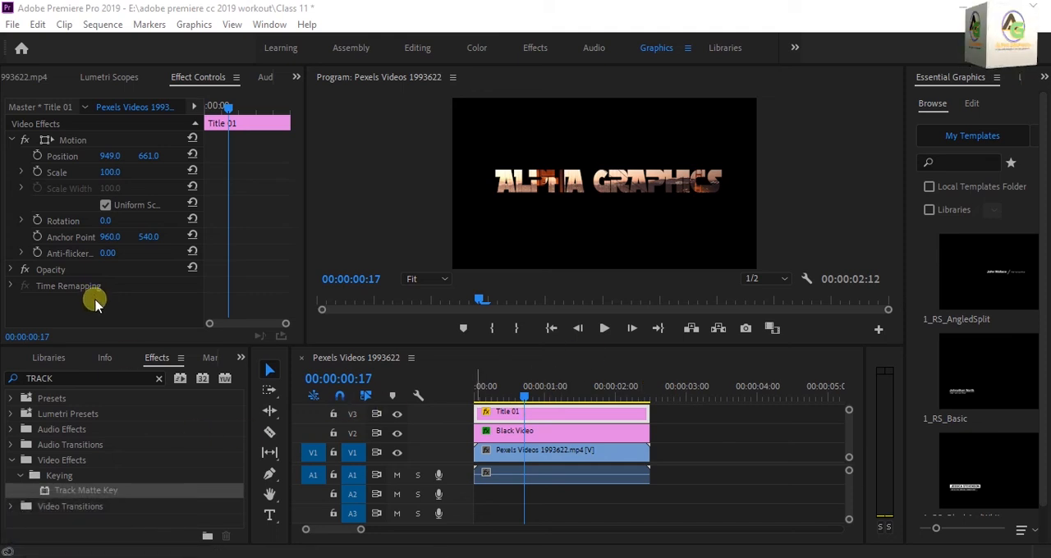
scroll(102, 286, up, 2)
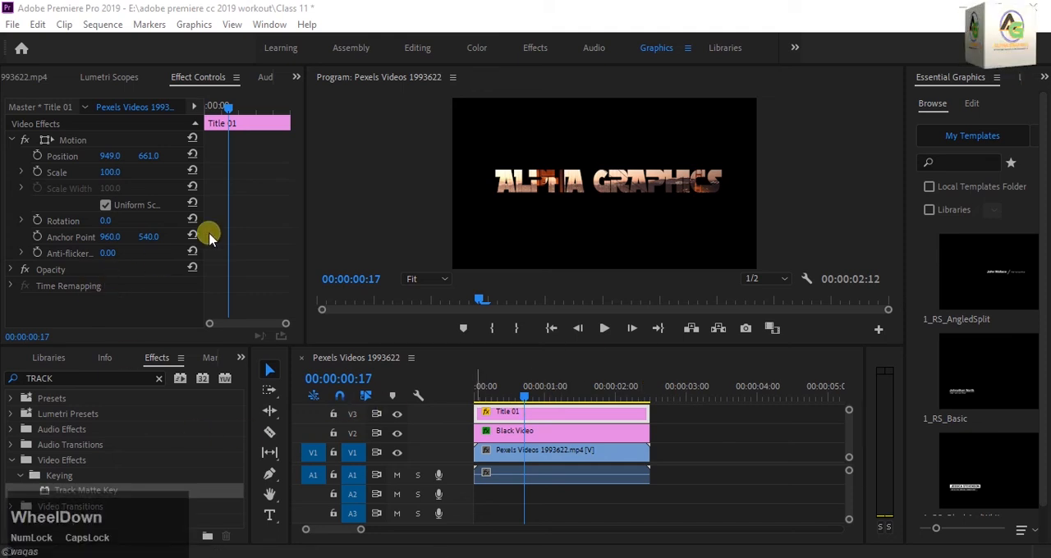
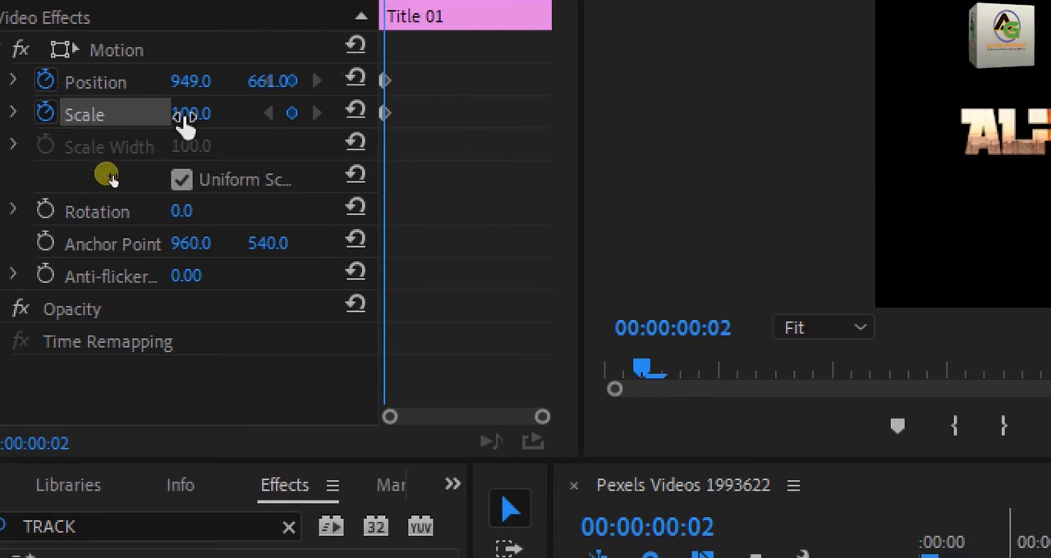
Step: Set the Title 01 clip's starting Motion keyframes at 00:00:00:02 to scale 483 and position 1850, 1186
drag(187, 122, 204, 121)
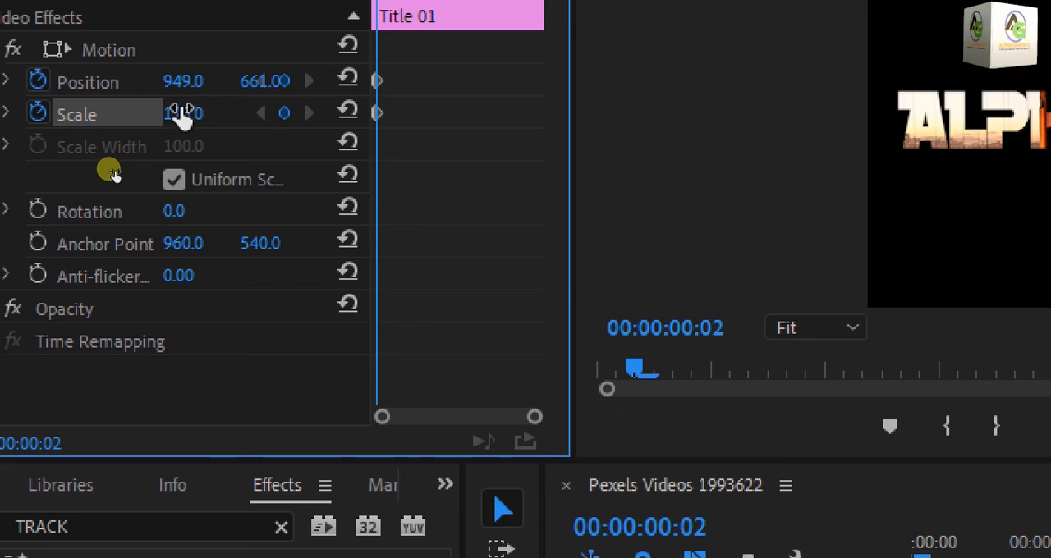
drag(110, 171, 167, 181)
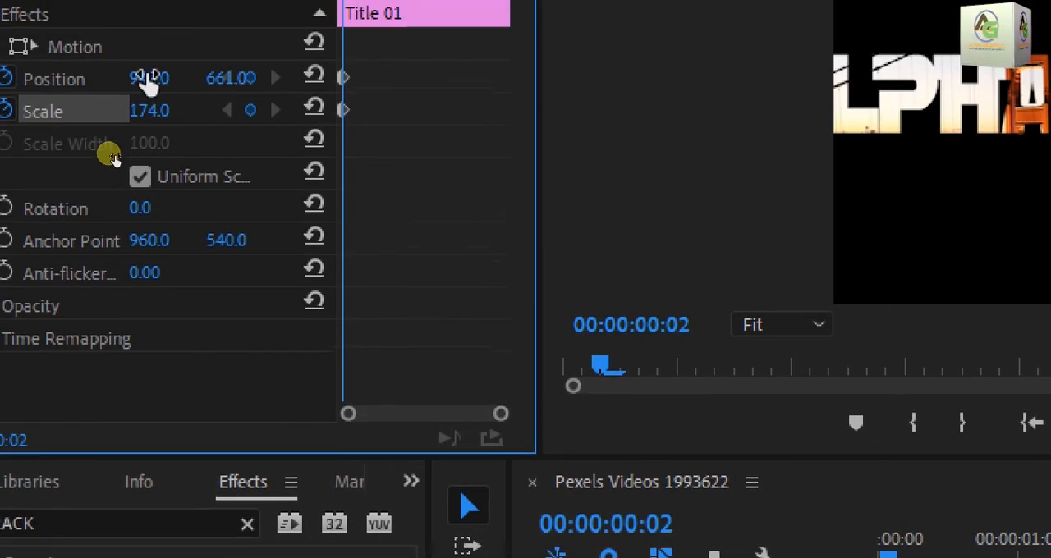
drag(109, 156, 89, 159)
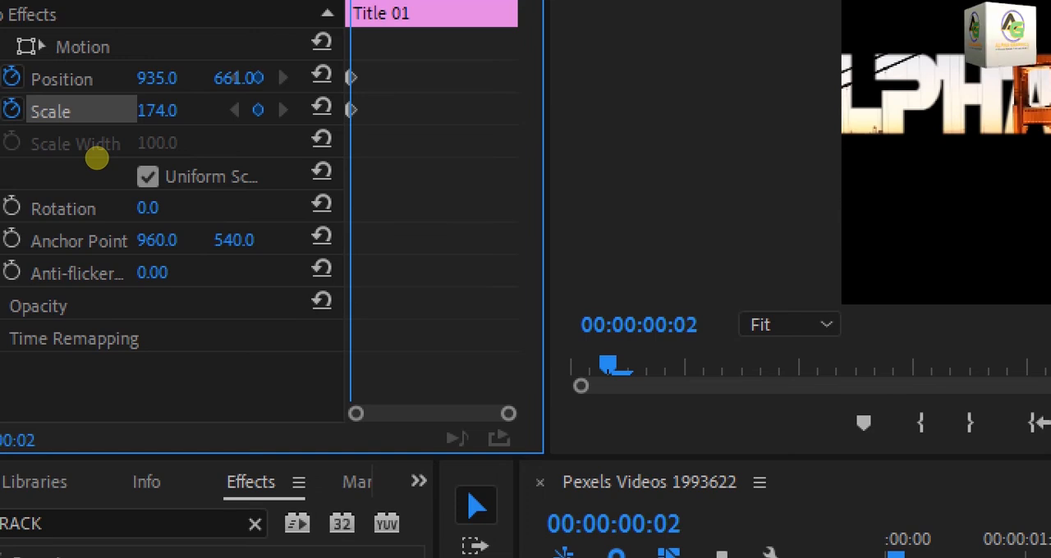
drag(104, 171, 301, 126)
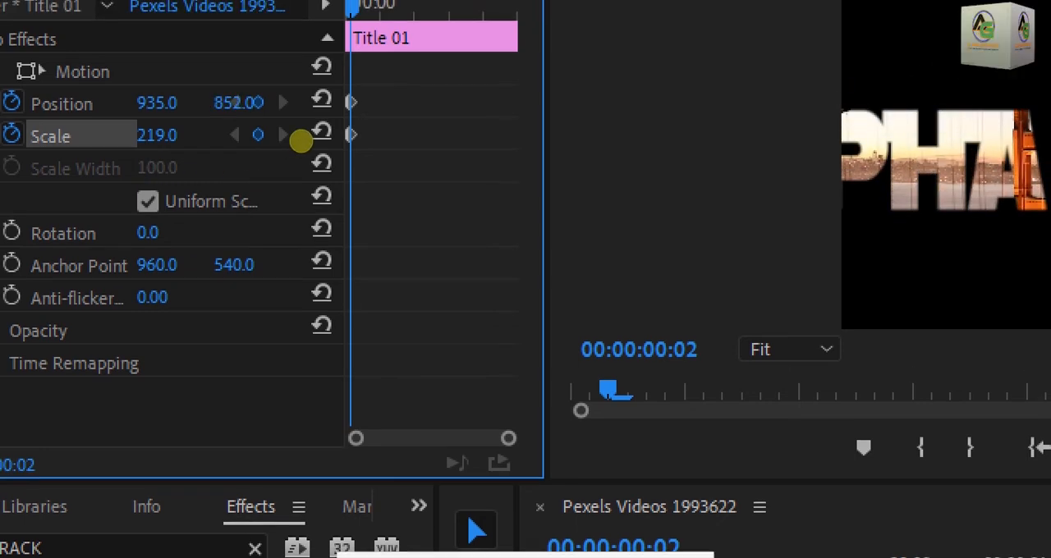
drag(175, 103, 323, 109)
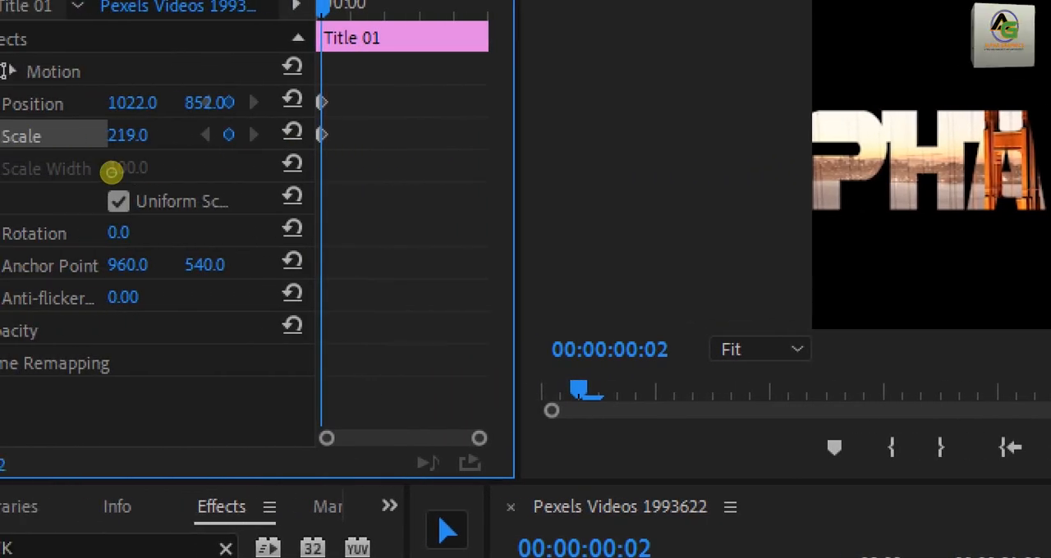
drag(114, 171, 151, 165)
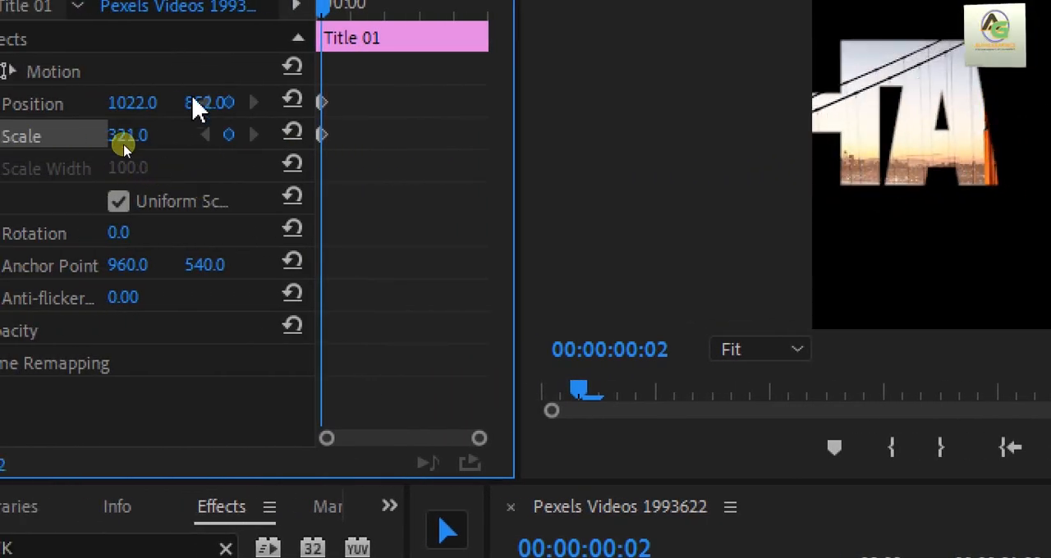
drag(215, 115, 362, 117)
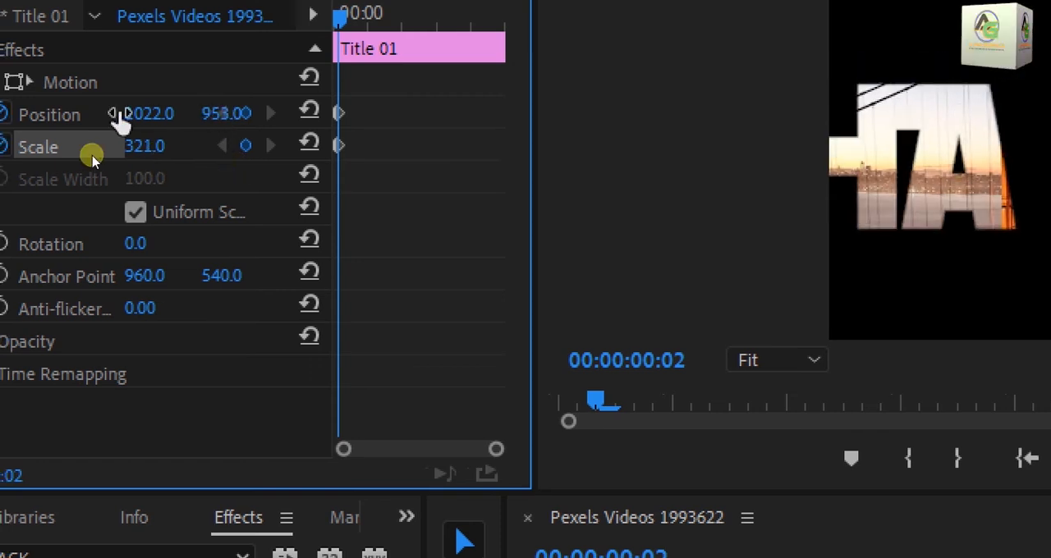
drag(117, 156, 327, 179)
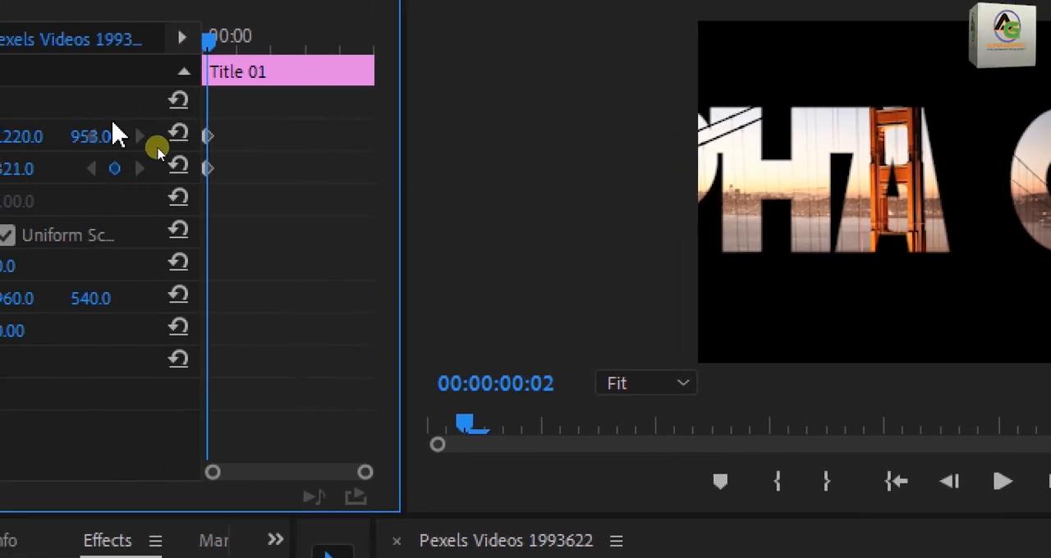
drag(123, 140, 371, 217)
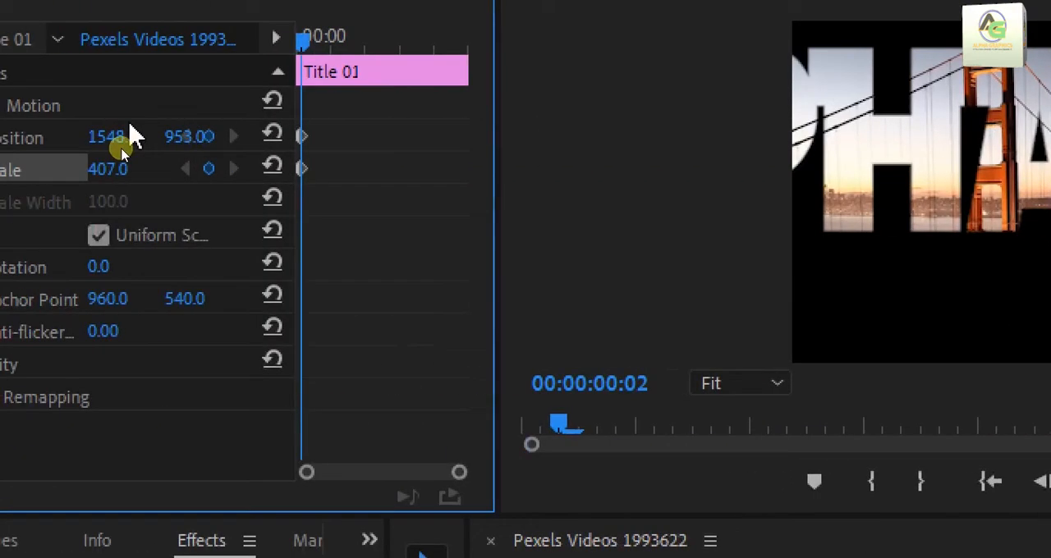
drag(103, 174, 125, 172)
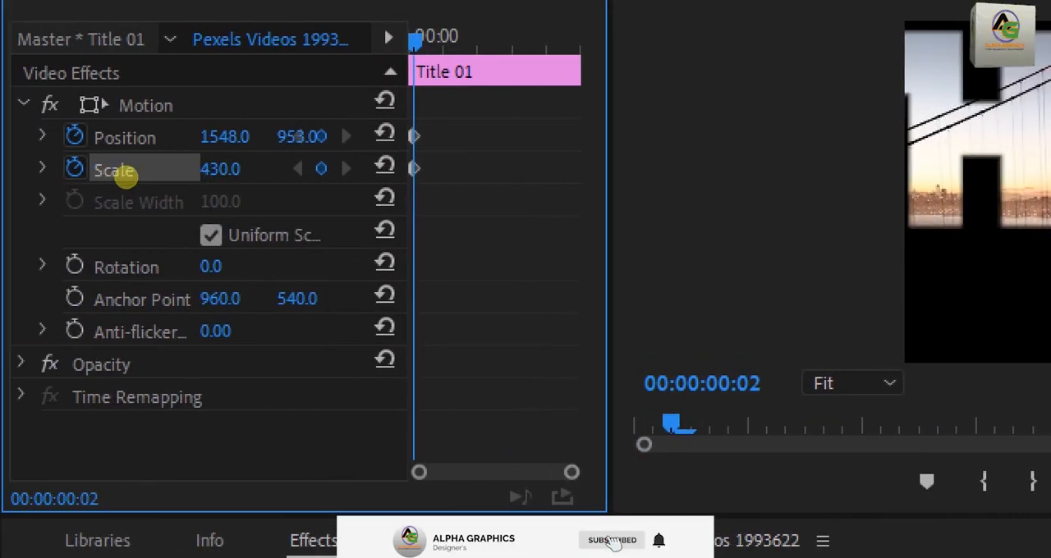
drag(229, 140, 238, 140)
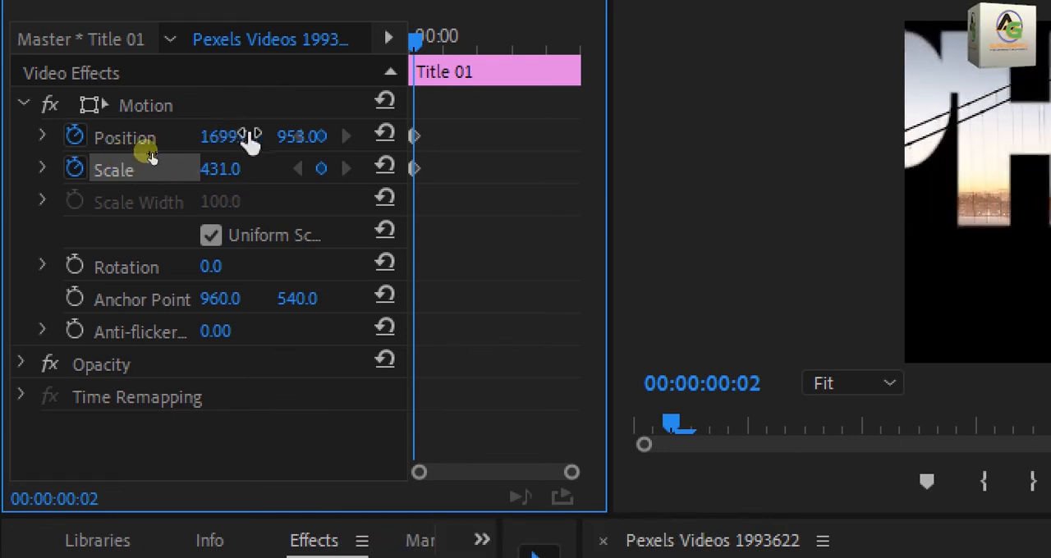
drag(144, 158, 300, 200)
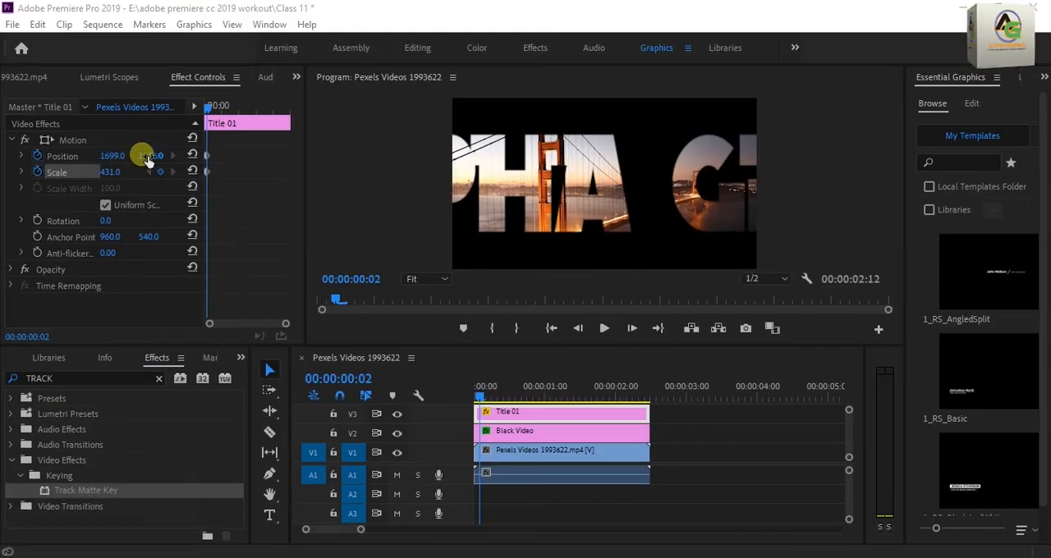
drag(117, 175, 184, 164)
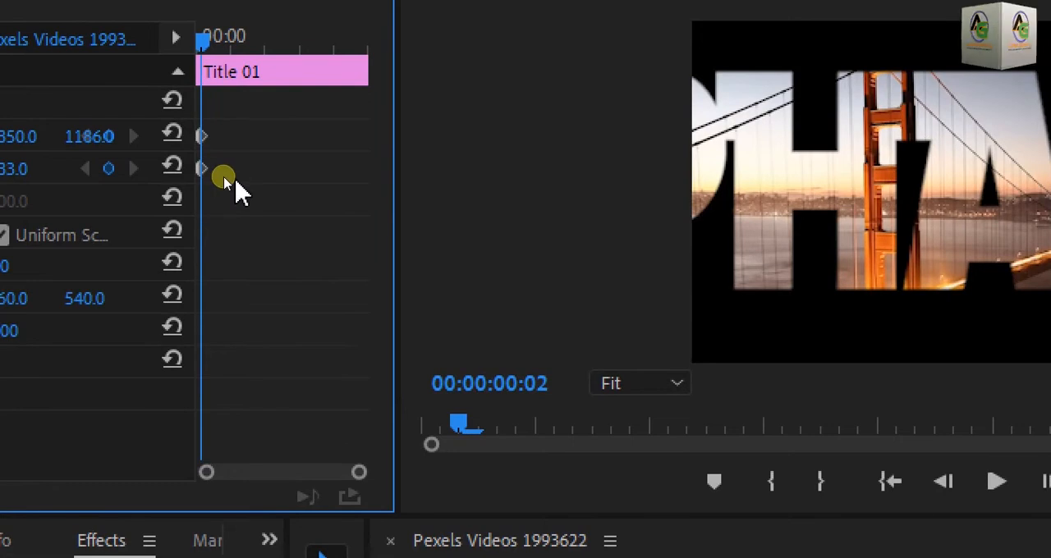
Step: Apply Ease Out temporal interpolation to the Title 01 clip's starting Position and Scale keyframes
drag(233, 181, 200, 130)
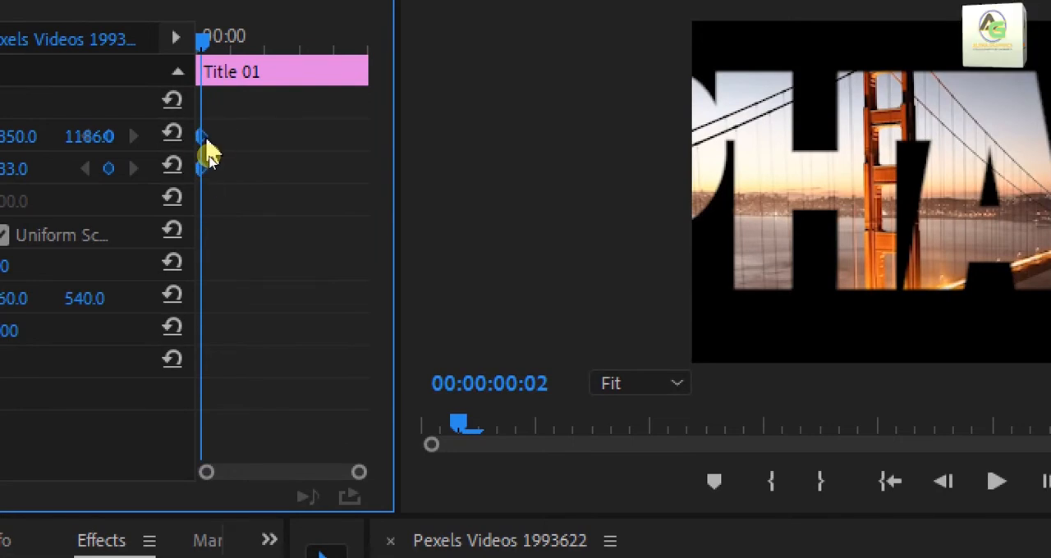
right_click(207, 141)
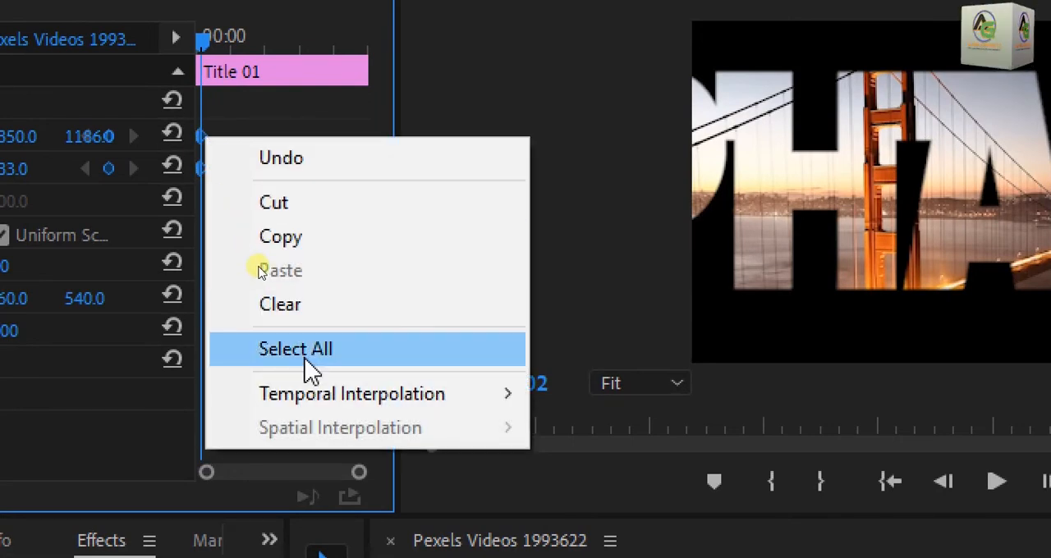
mouse_move(357, 403)
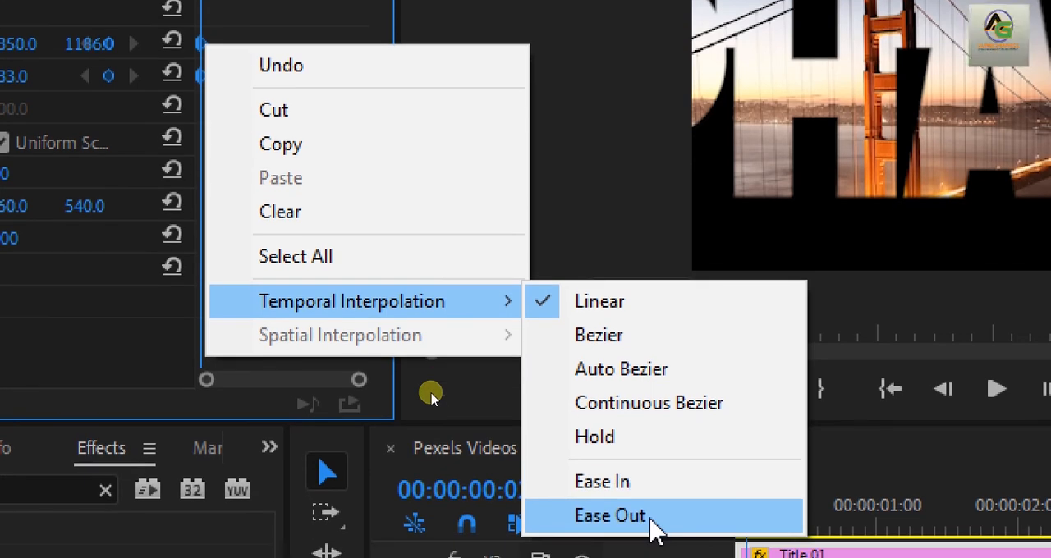
click(649, 516)
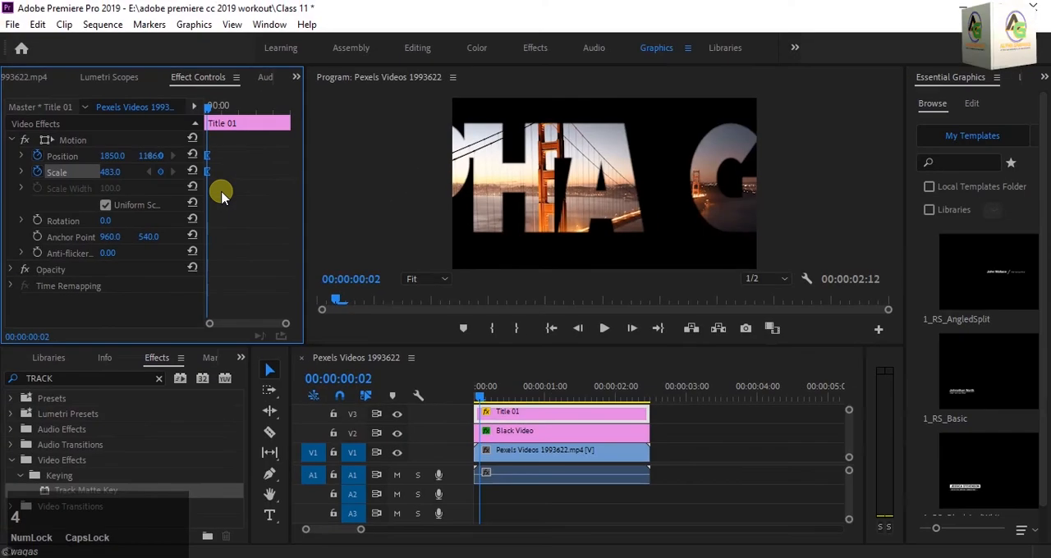
click(361, 557)
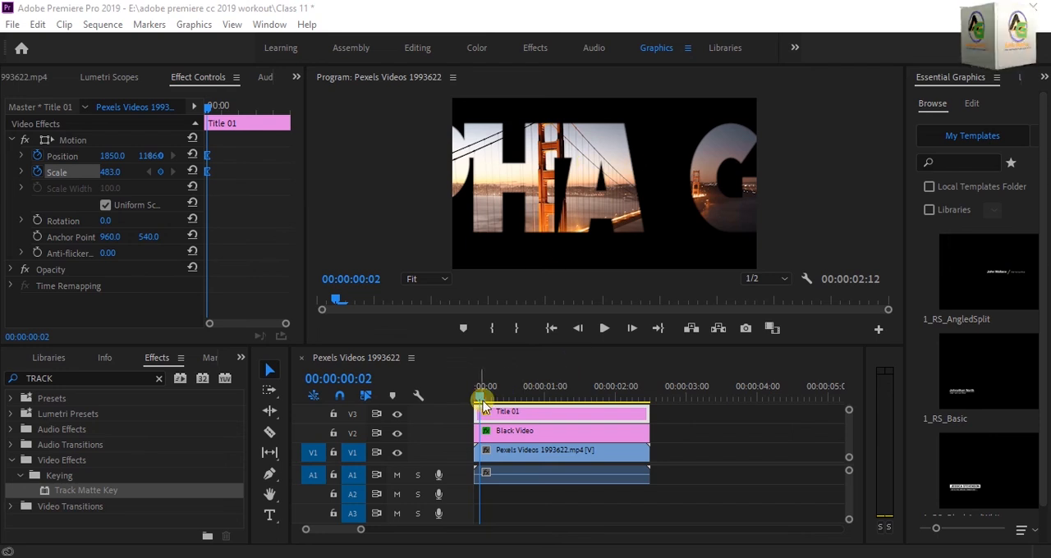
Step: At 00:00:01:12, reset the Title 01 clip's Position and Scale to their defaults as ending keyframes
drag(483, 399, 584, 430)
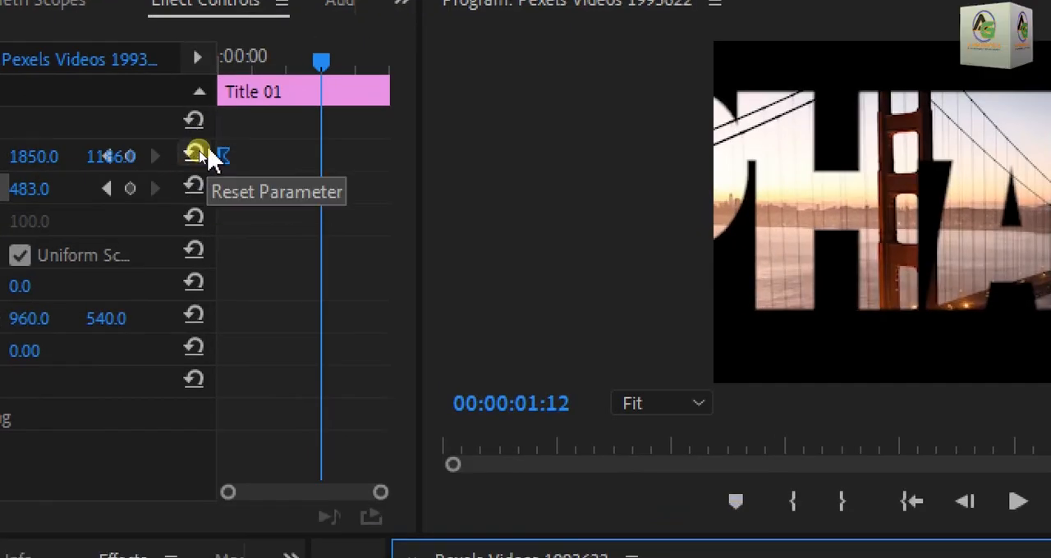
click(201, 158)
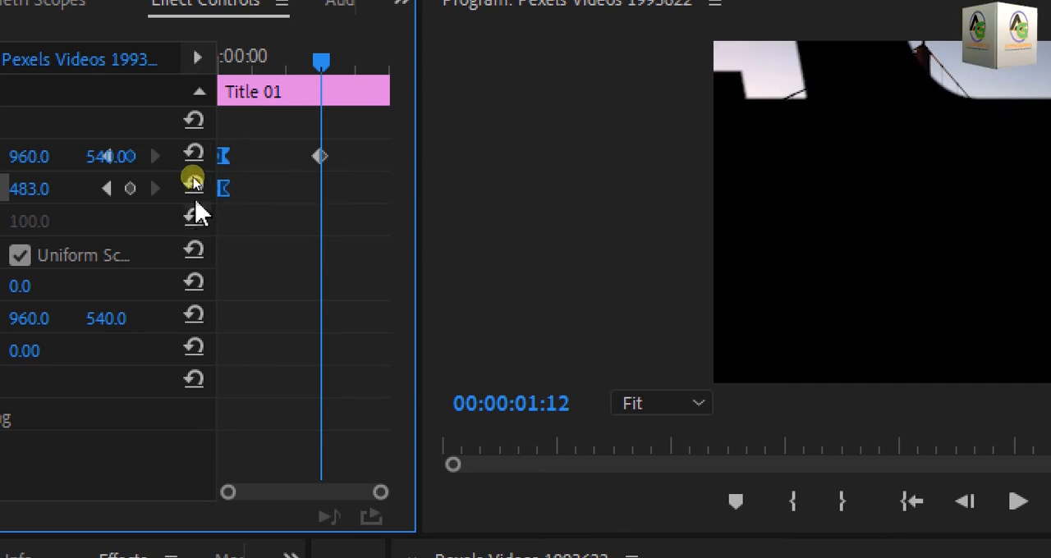
click(194, 187)
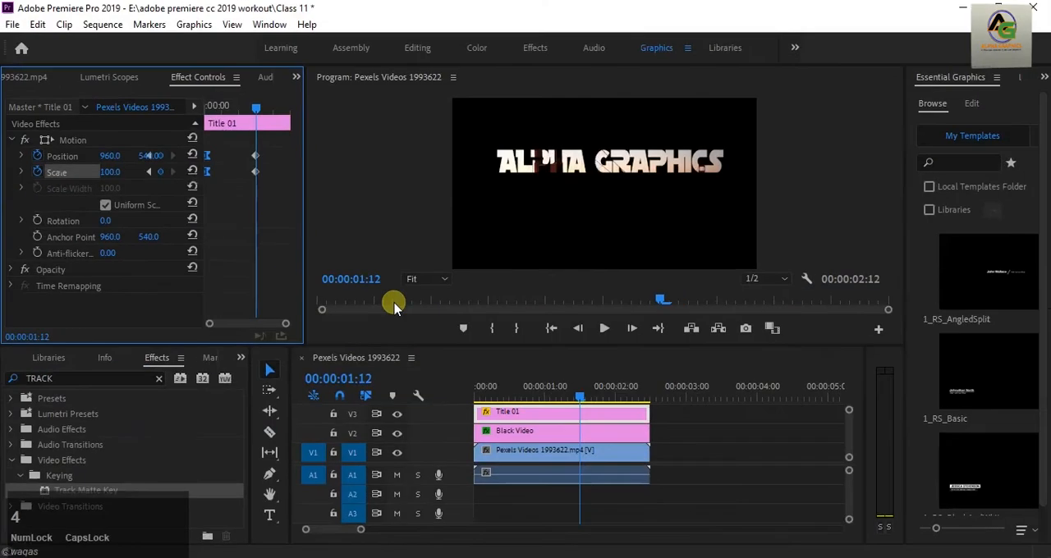
Step: Play the sequence from the start several times to review the title's zoom-out animation
drag(579, 392, 465, 415)
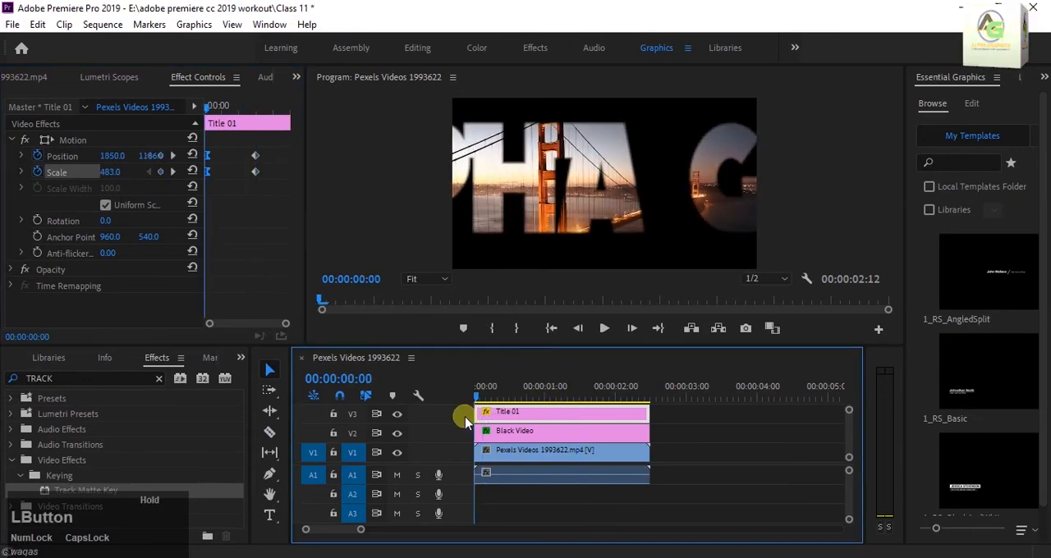
click(600, 330)
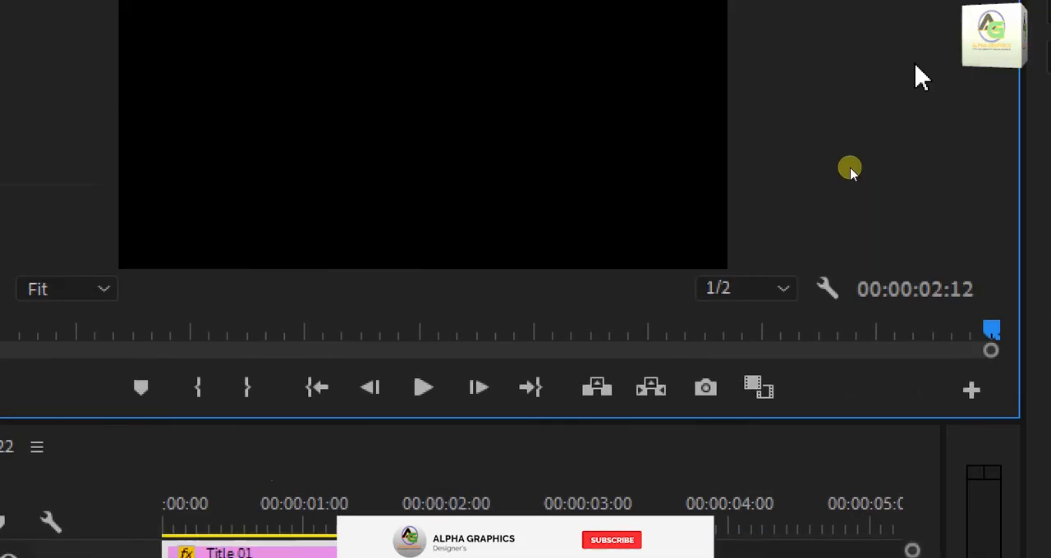
click(423, 476)
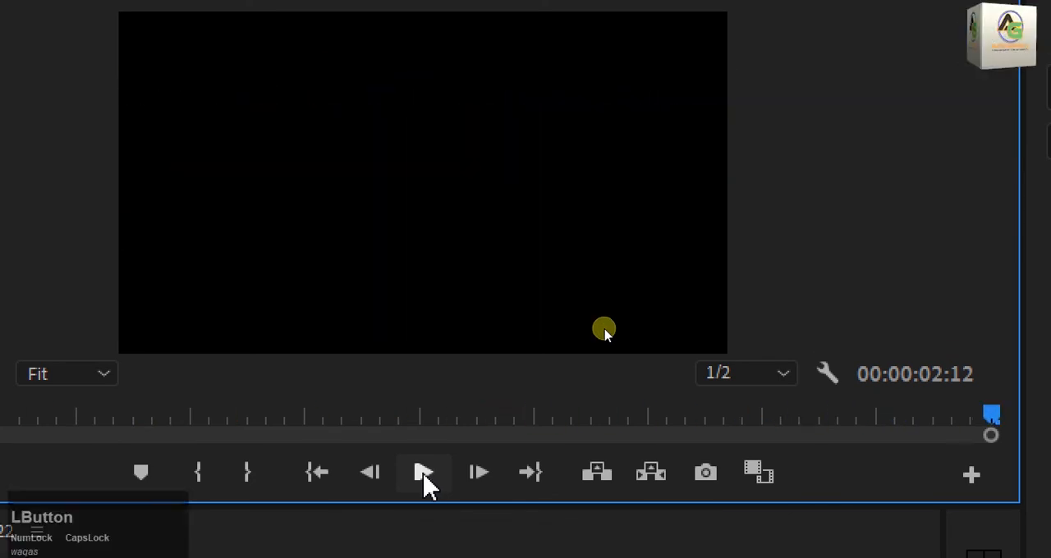
click(425, 479)
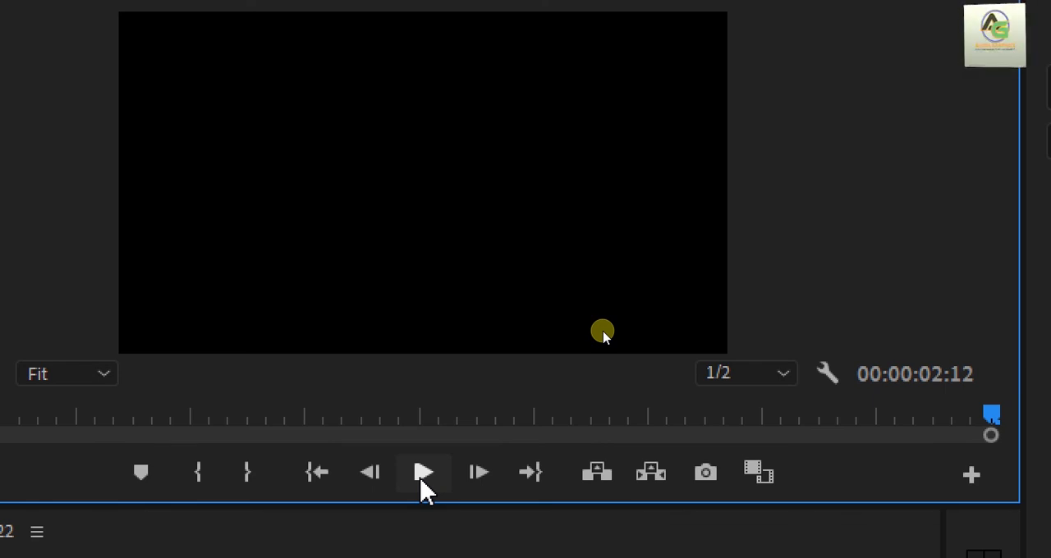
click(422, 484)
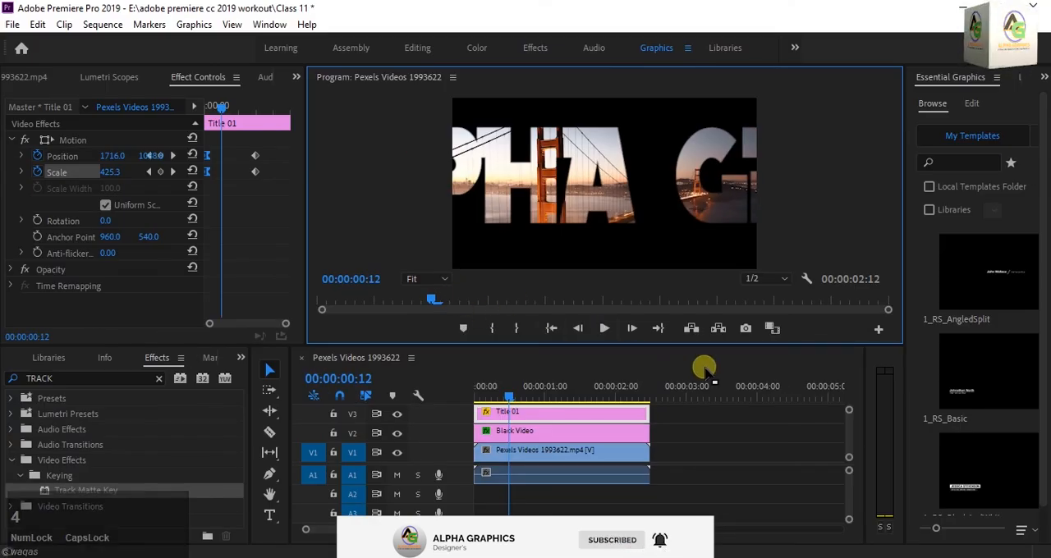
click(605, 328)
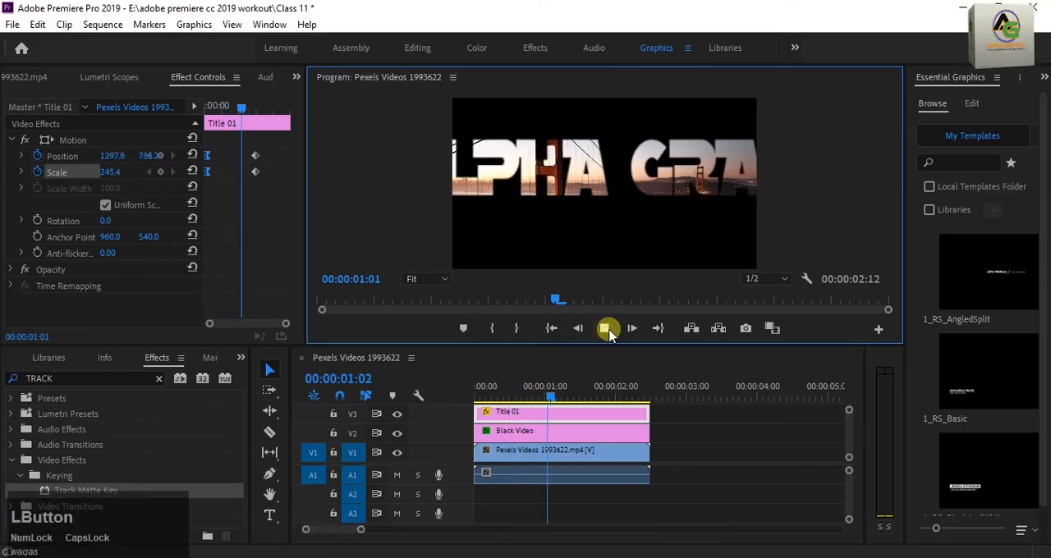